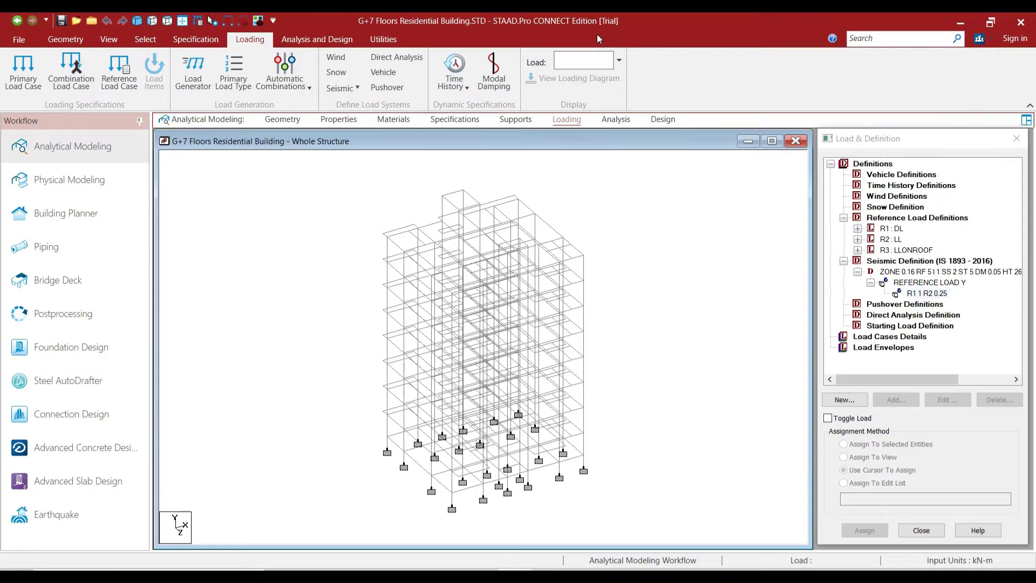
Create a new Seismic primary load case 1 titled EQX+.
click(921, 295)
click(905, 338)
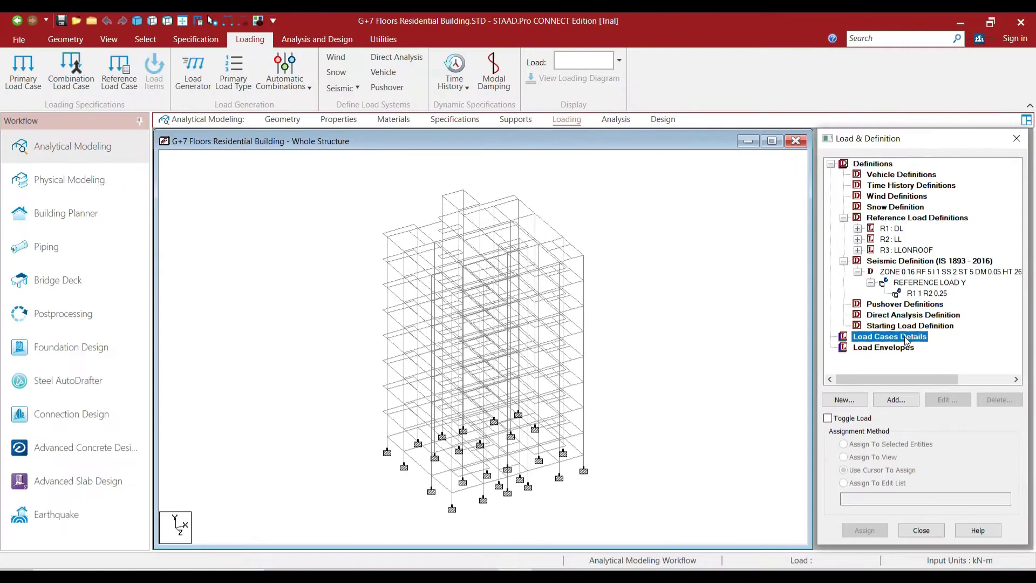
click(896, 401)
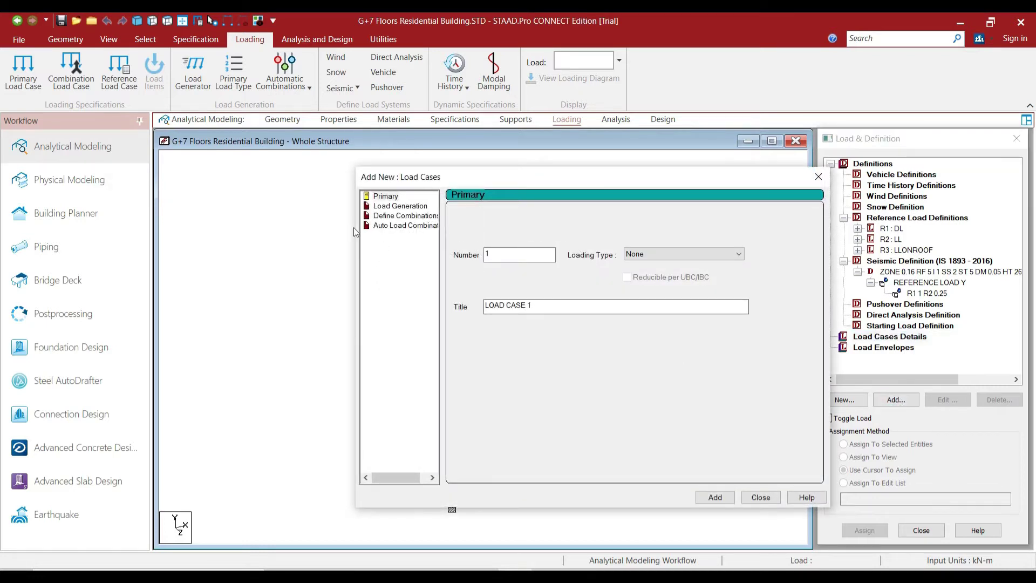
click(652, 254)
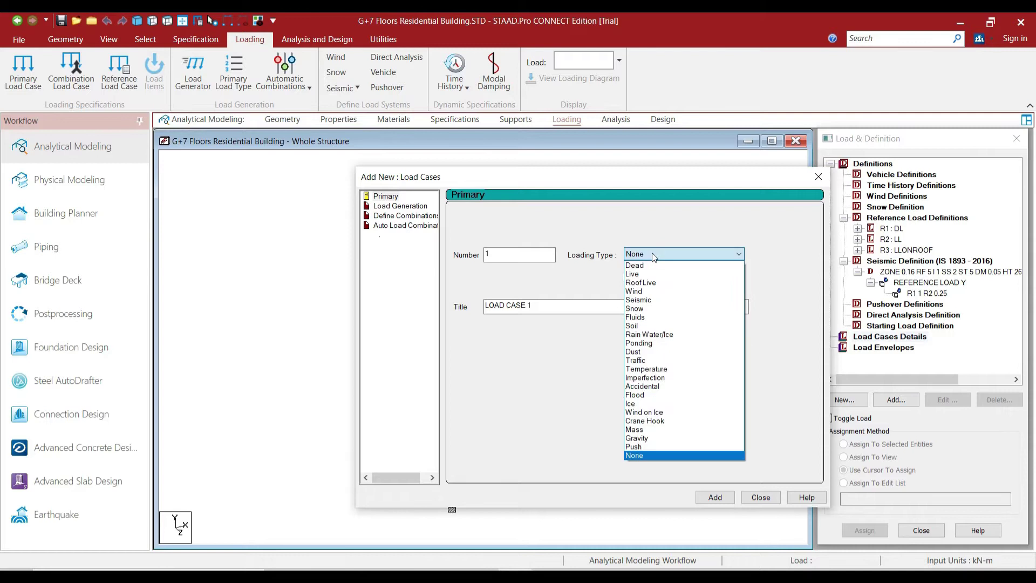
click(655, 300)
drag(559, 304, 485, 307)
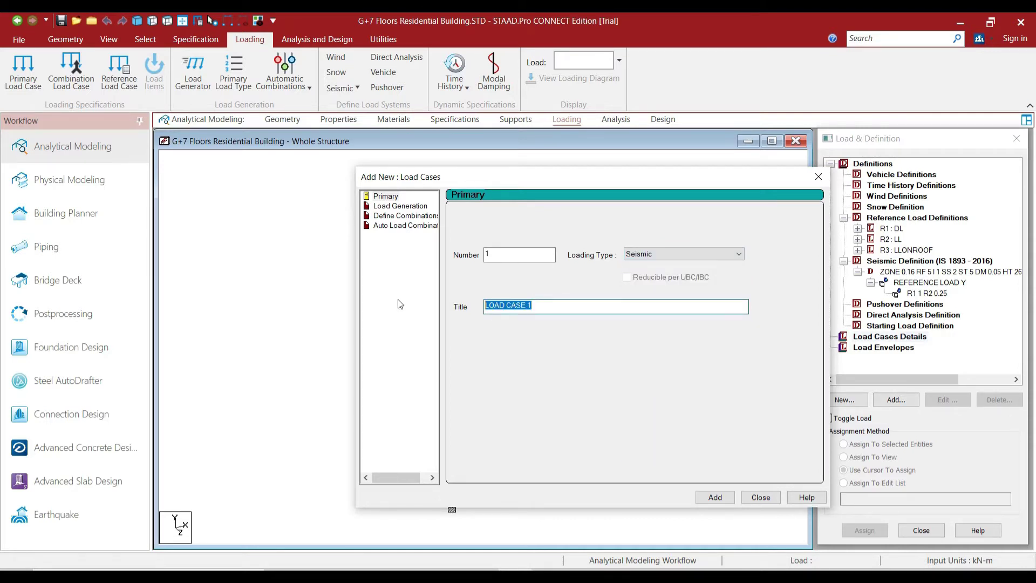
text(EQX+)
click(716, 498)
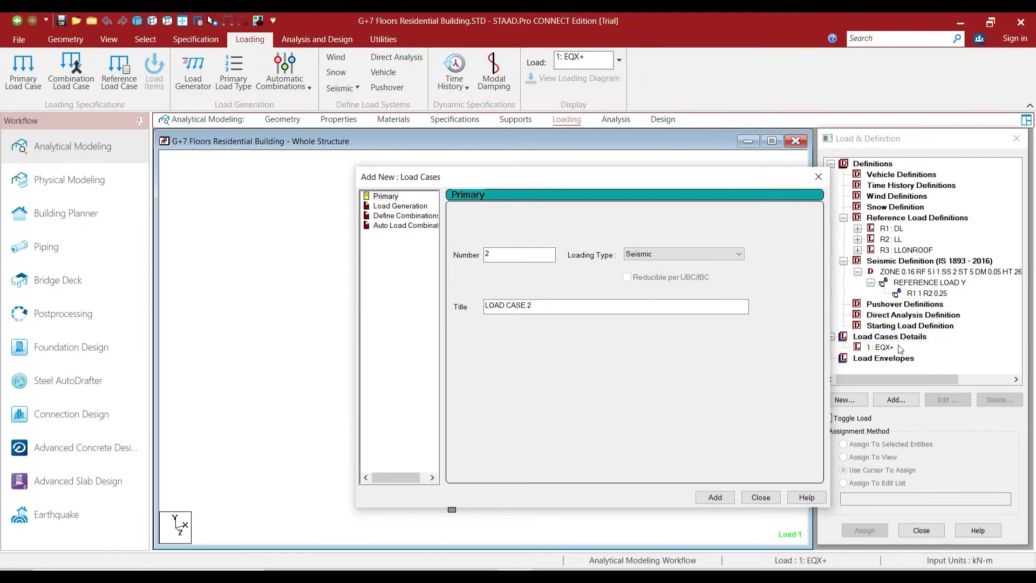
Add seismic load case 2 titled EQX-.
drag(568, 302, 461, 305)
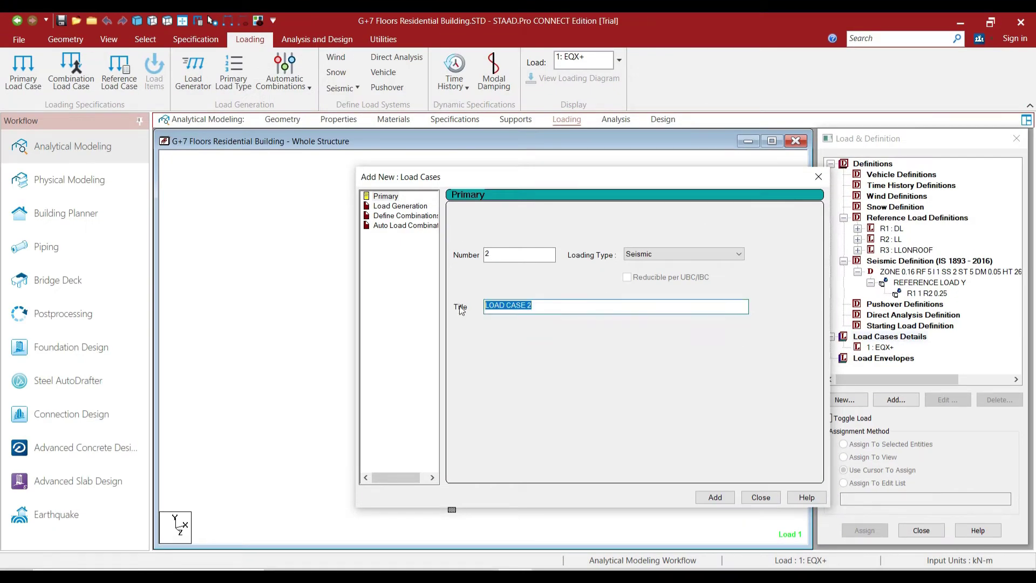
text(EQX-)
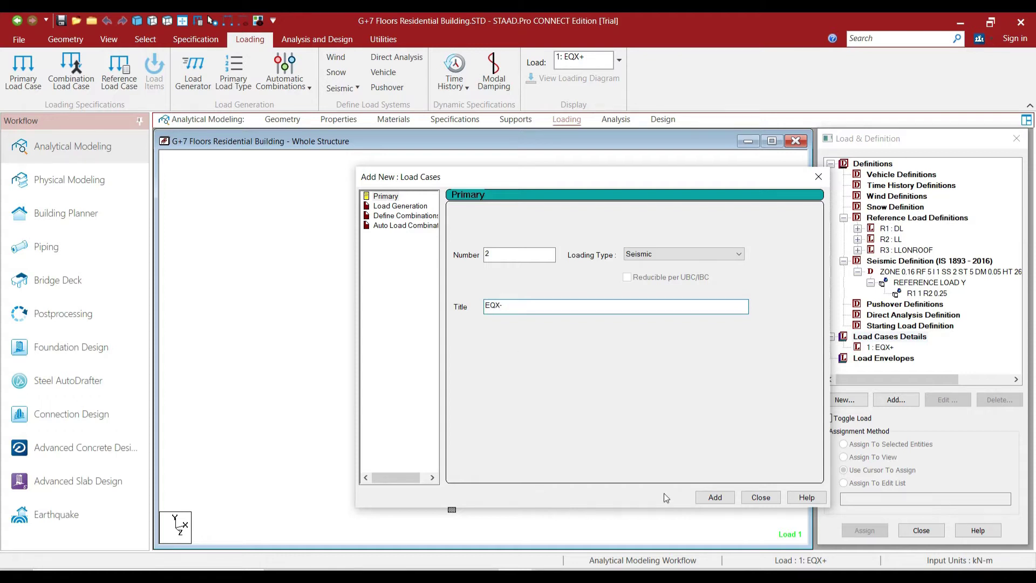
click(708, 500)
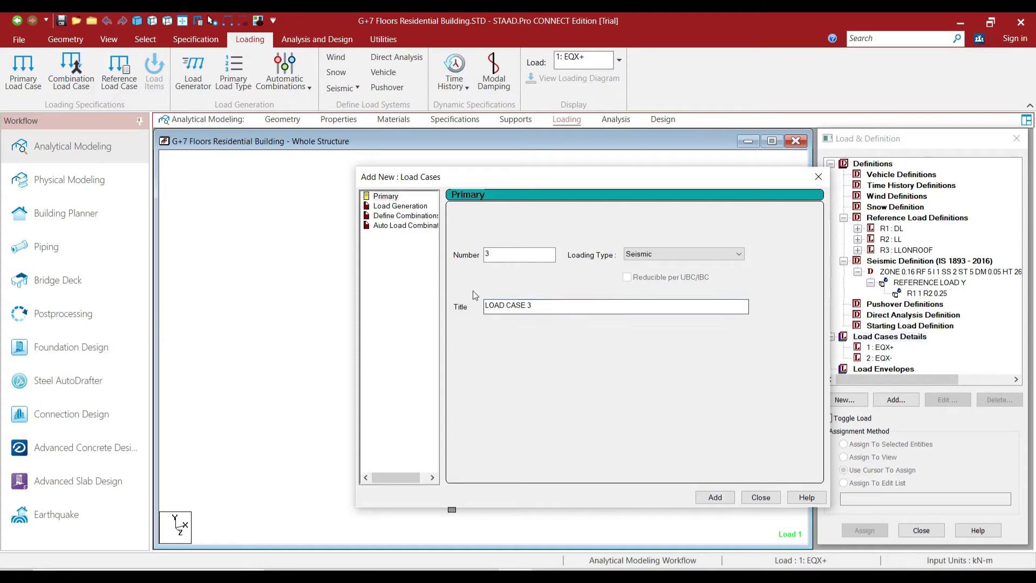
Add seismic load cases 3 EQZ+ and 4 EQZ-.
drag(541, 307, 463, 307)
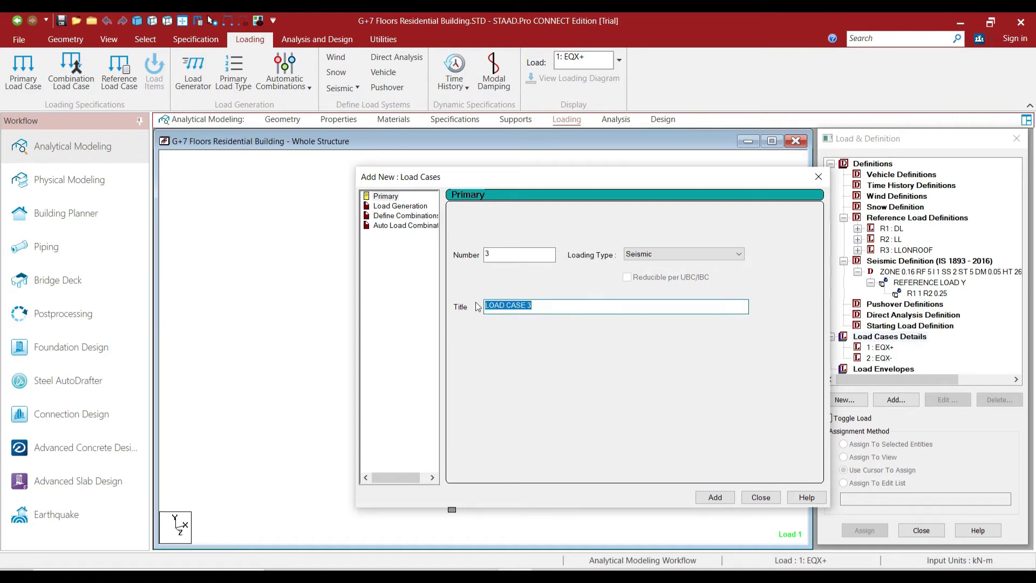
text(EQZ+)
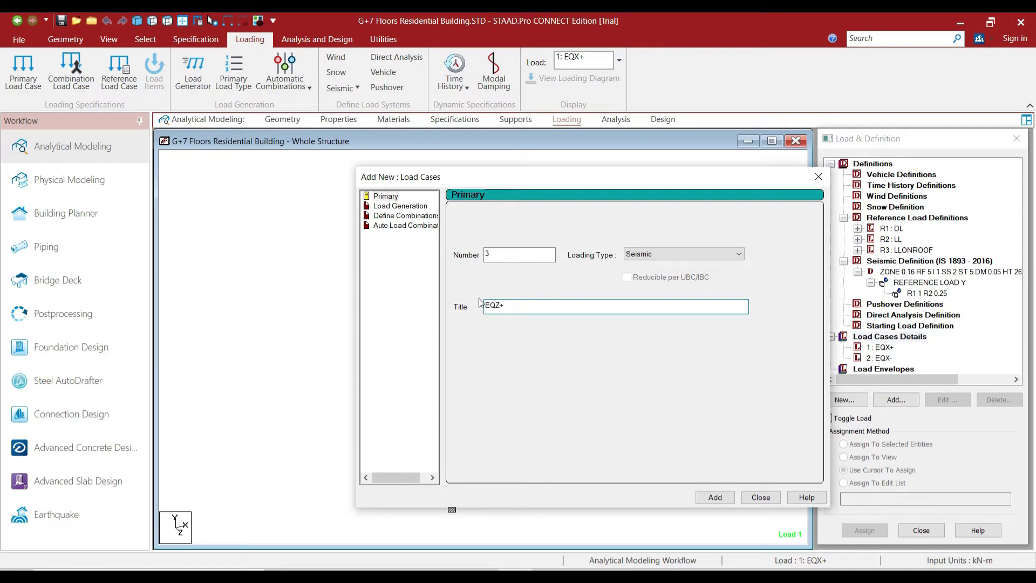
click(725, 499)
drag(540, 307, 437, 306)
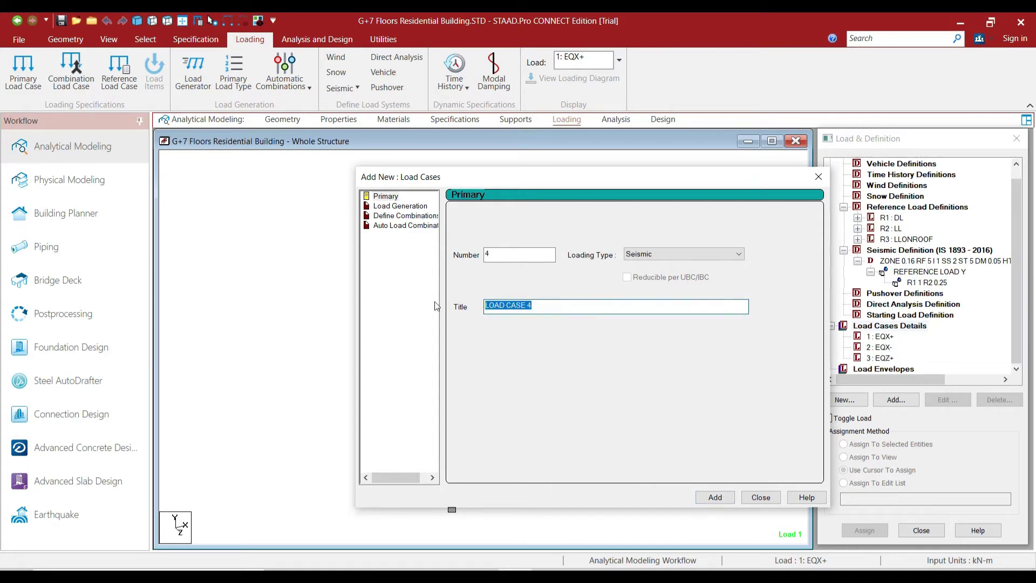
text(EQZ-)
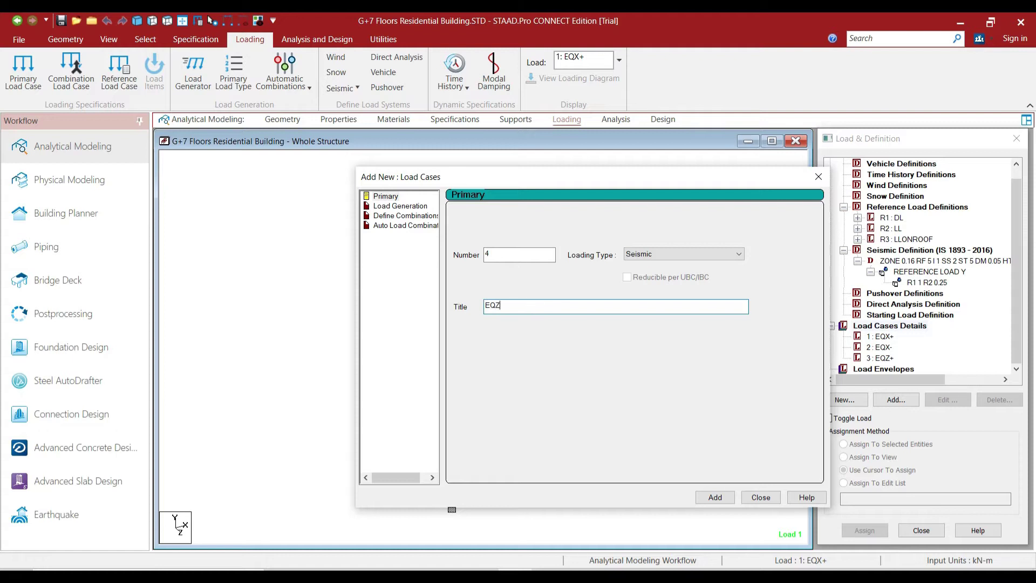
click(708, 498)
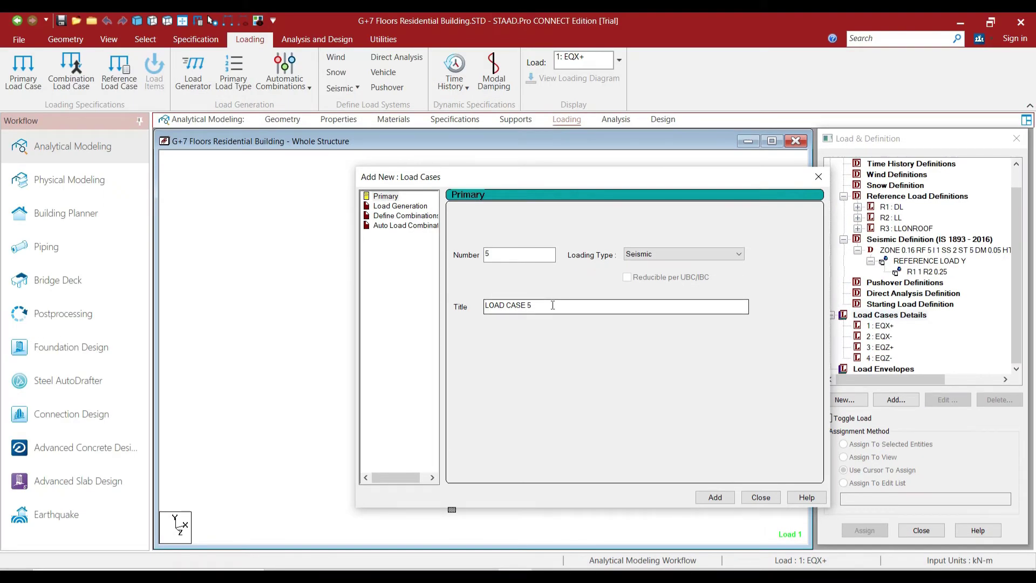
Title the fifth load case DL and begin choosing its loading type.
drag(553, 305, 484, 305)
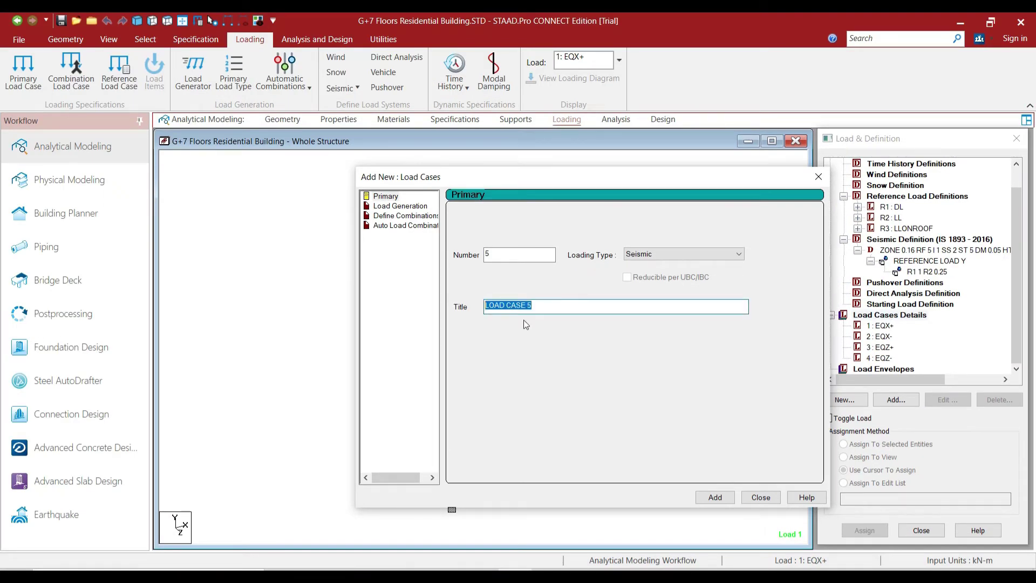
text(DL)
click(669, 253)
Add case 5 DL with type Dead, then case 6 LL with type Live.
click(655, 262)
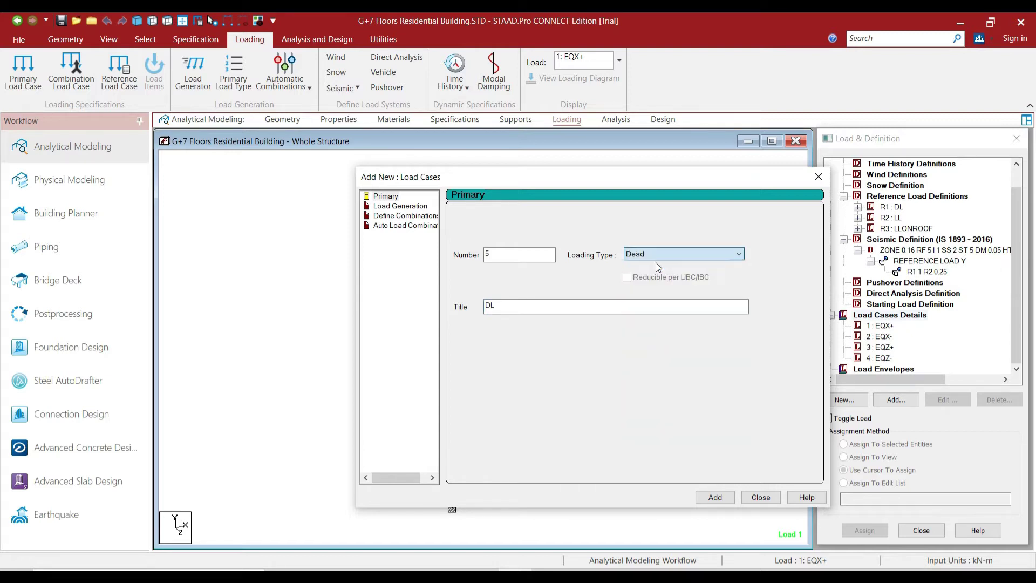
click(709, 497)
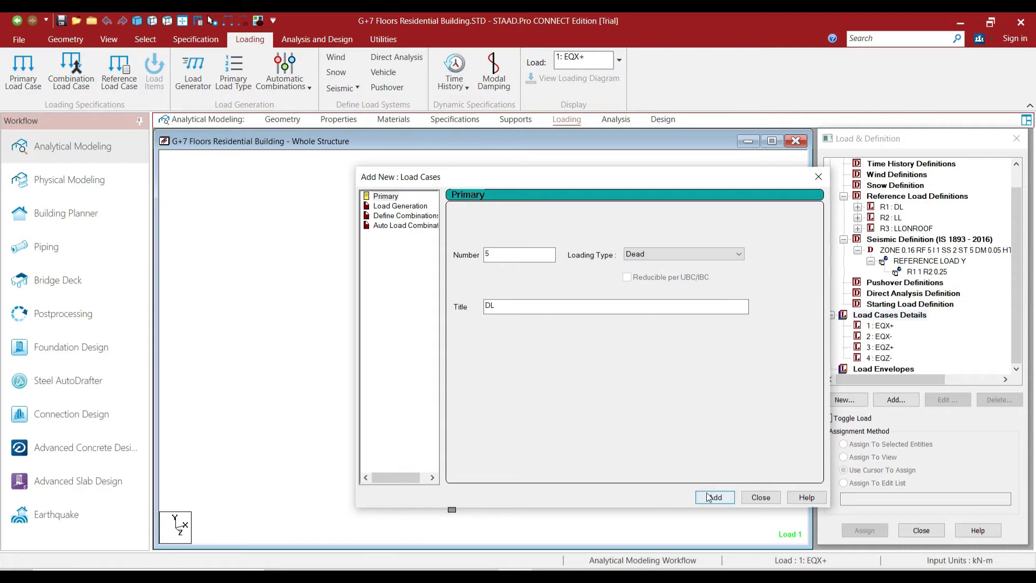
click(643, 257)
click(645, 275)
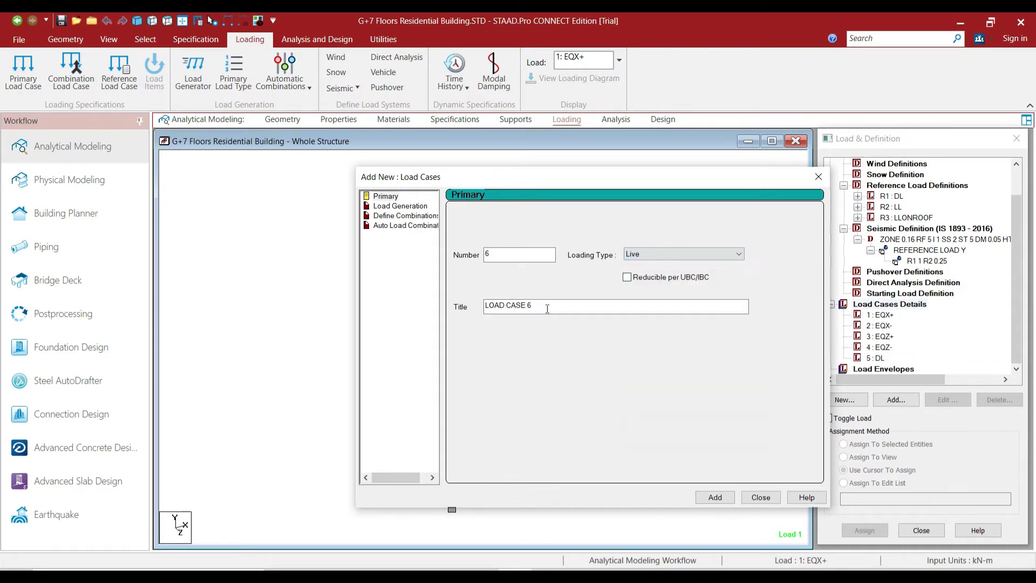
drag(546, 305, 416, 307)
text(LL)
click(714, 497)
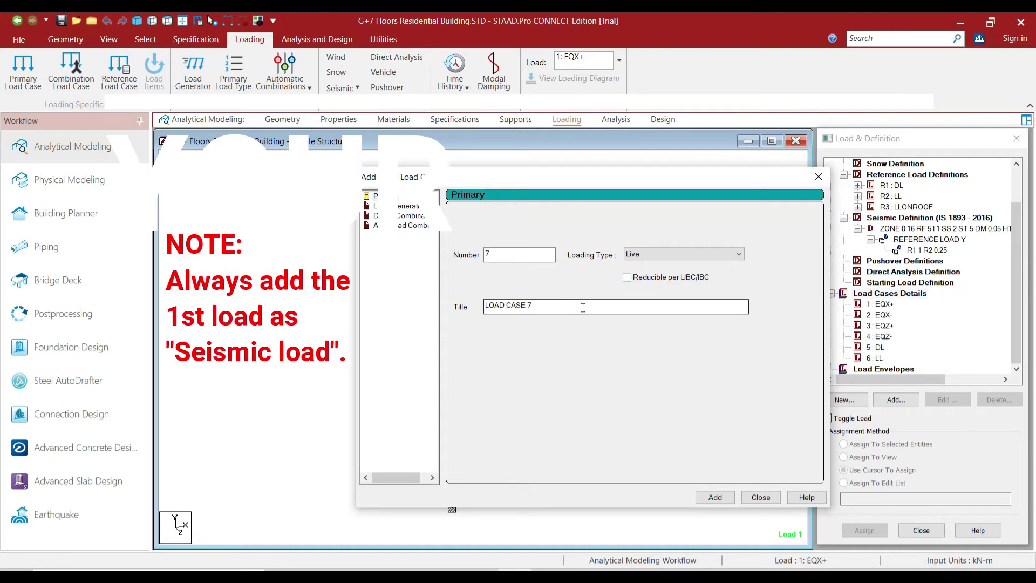
click(652, 254)
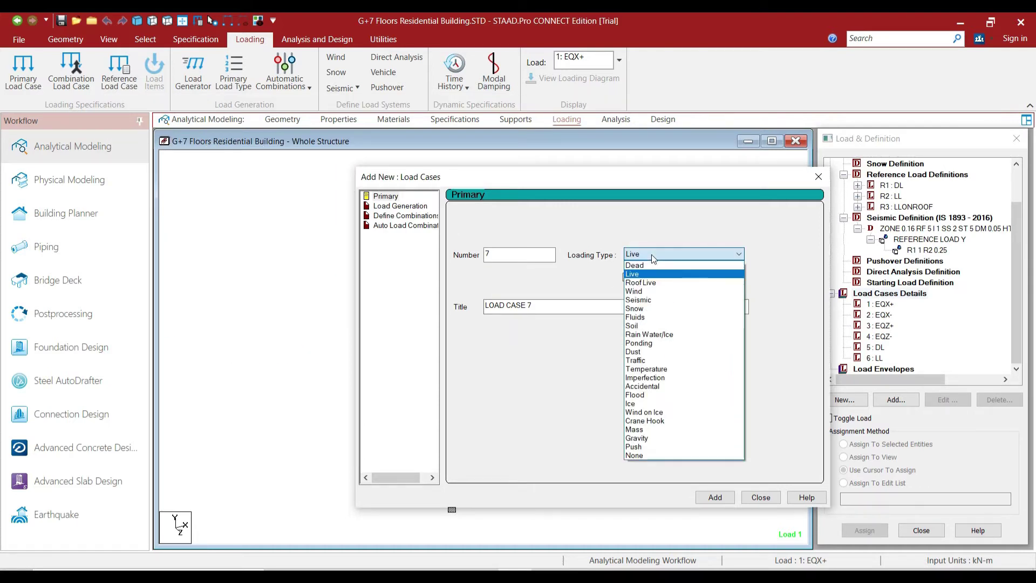
Add Wind load cases 7 WLX+ and 8 WLX-.
click(646, 292)
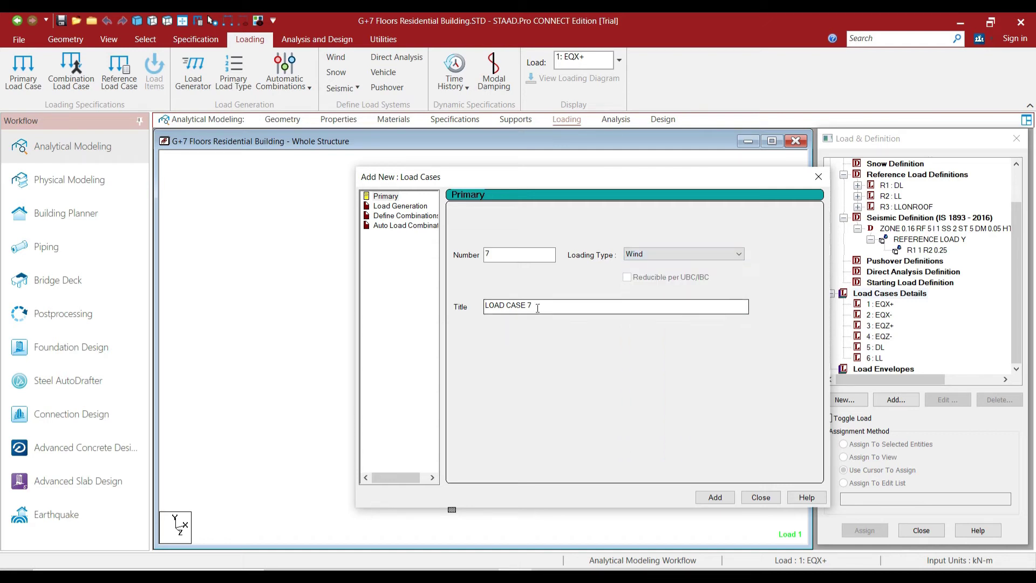
drag(533, 306, 370, 303)
text(WL)
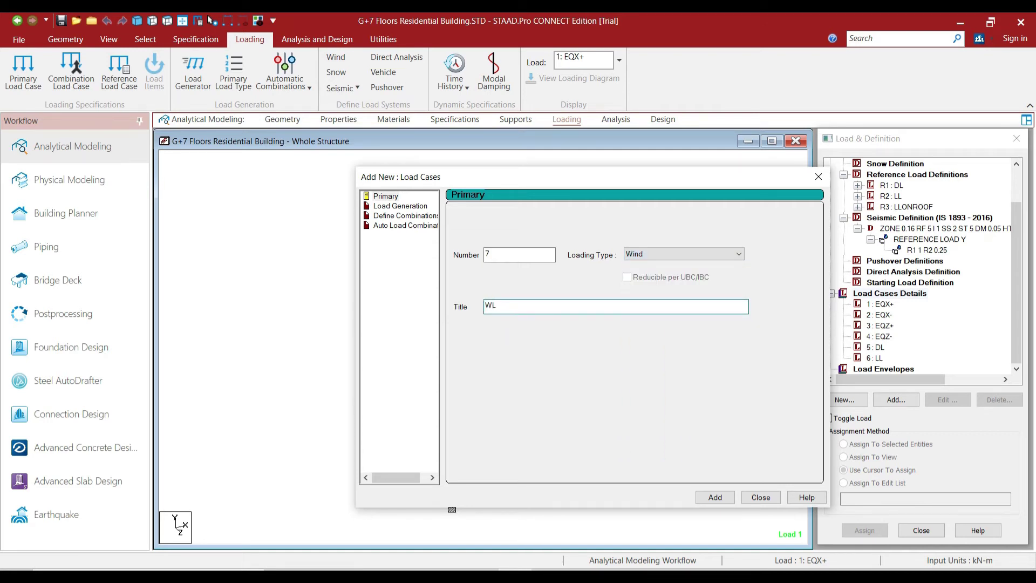
text(X+)
click(722, 499)
click(489, 309)
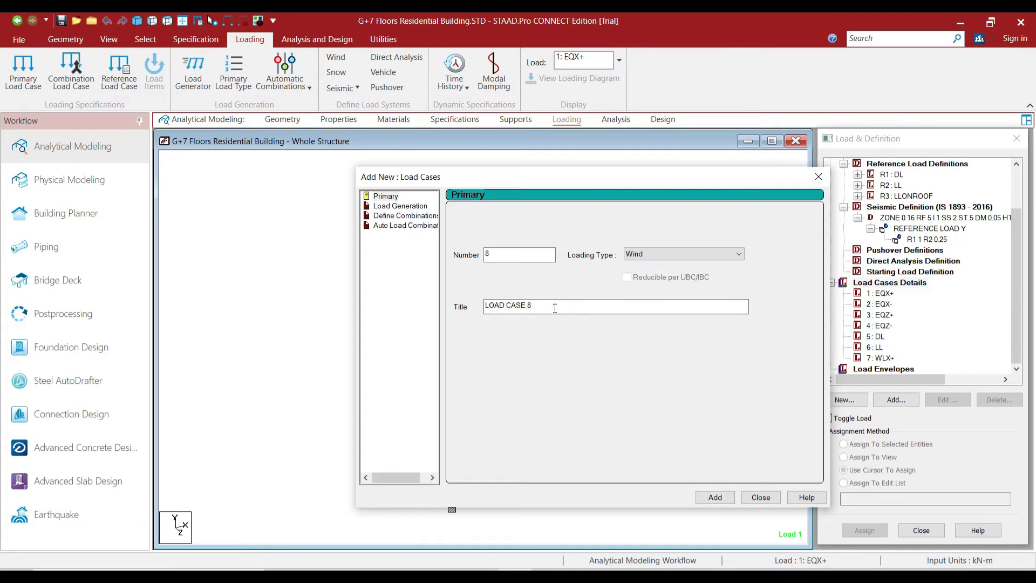
drag(532, 306, 464, 307)
text(WLX-)
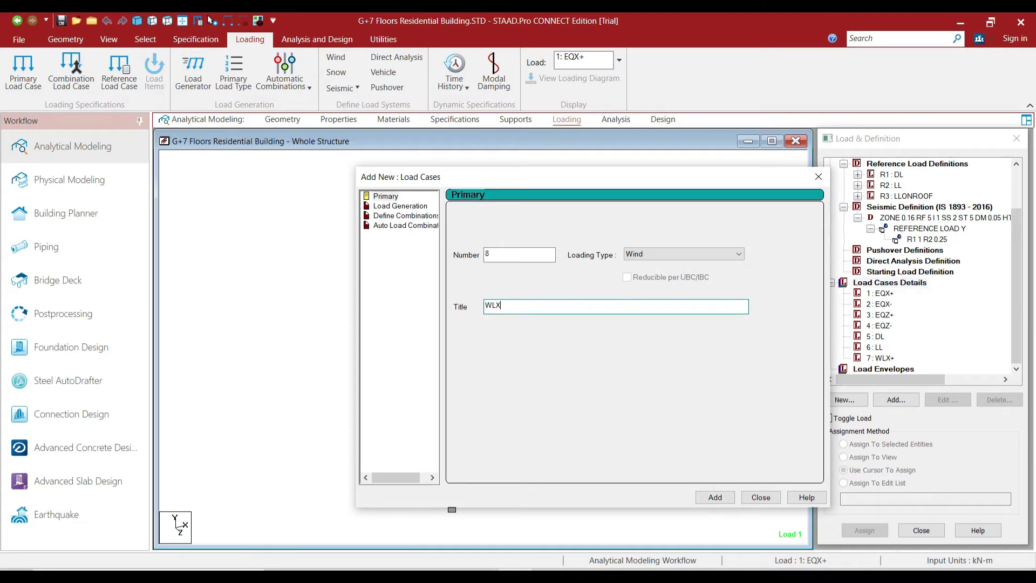
click(705, 498)
Add Wind load cases 9 WLZ+ and 10 WLZ-, then close the window.
drag(536, 307, 444, 307)
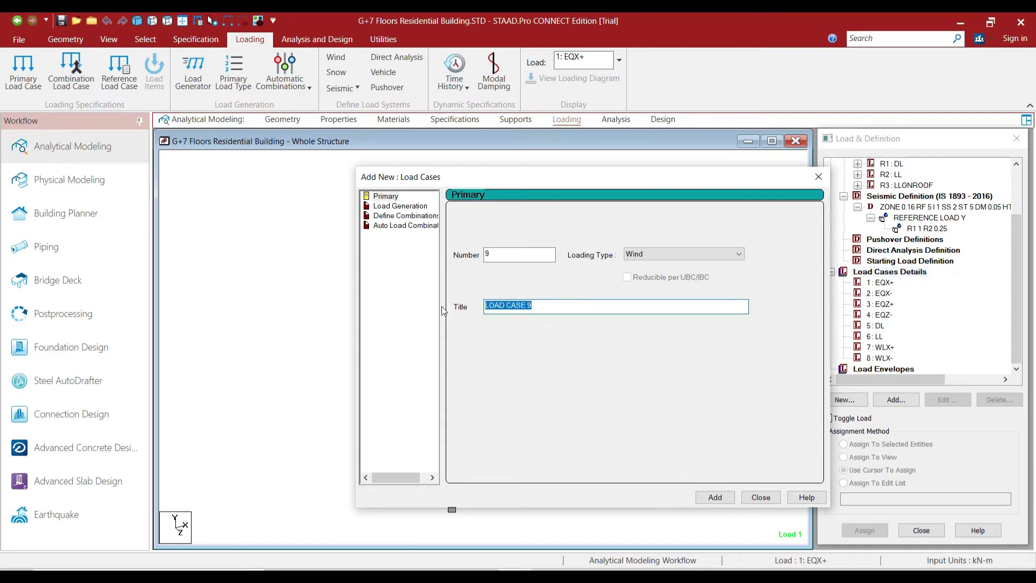
text(WLZ+)
click(715, 497)
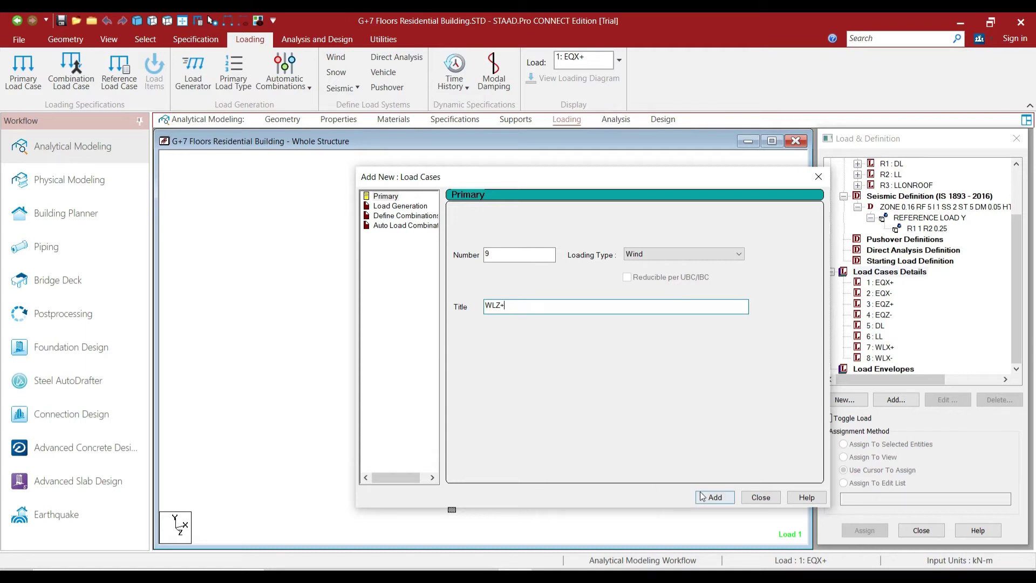
drag(544, 303, 440, 303)
text(W)
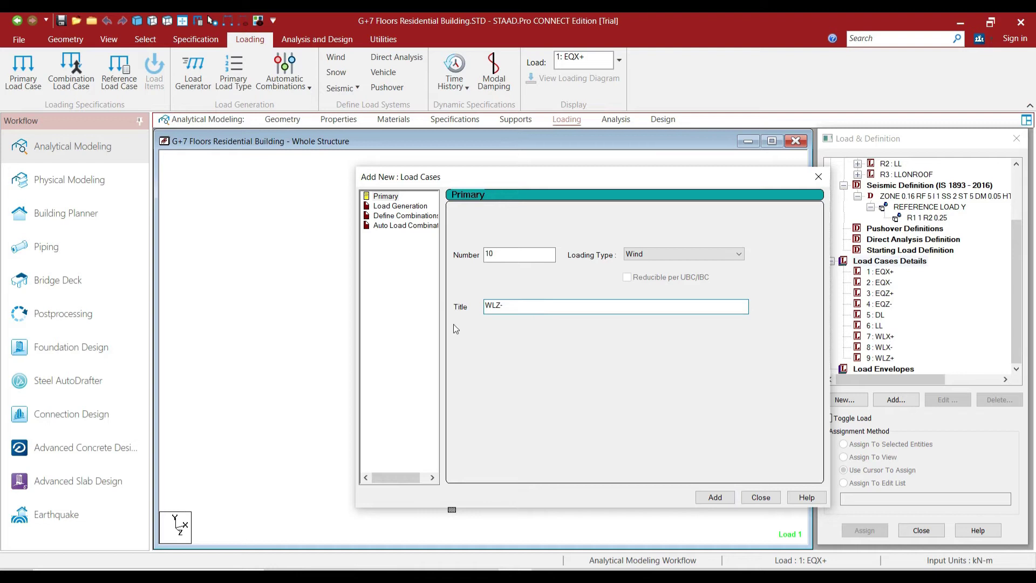
click(761, 497)
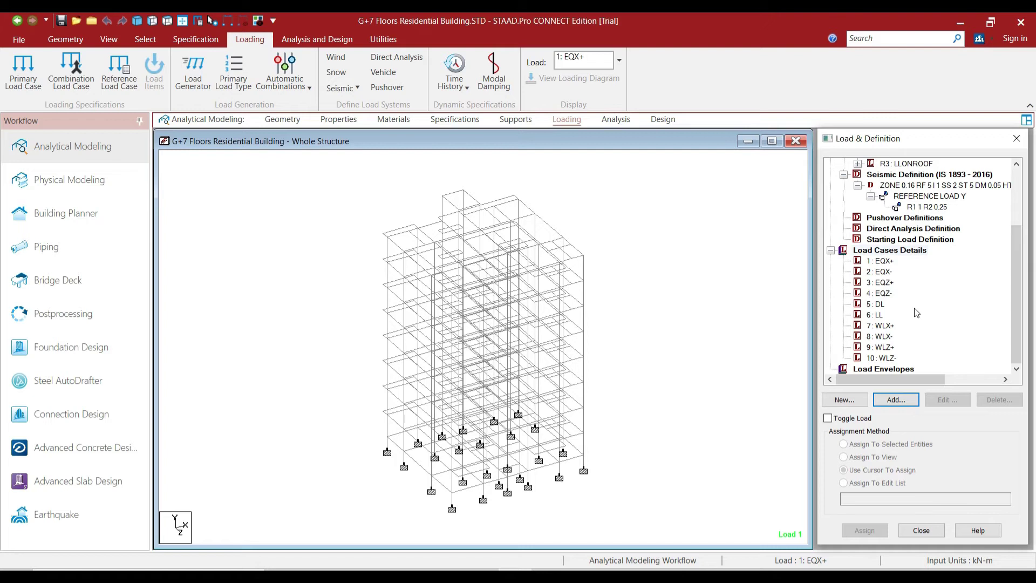
Select load case 1 EQX+ and open Add New: Load Items for it.
click(883, 263)
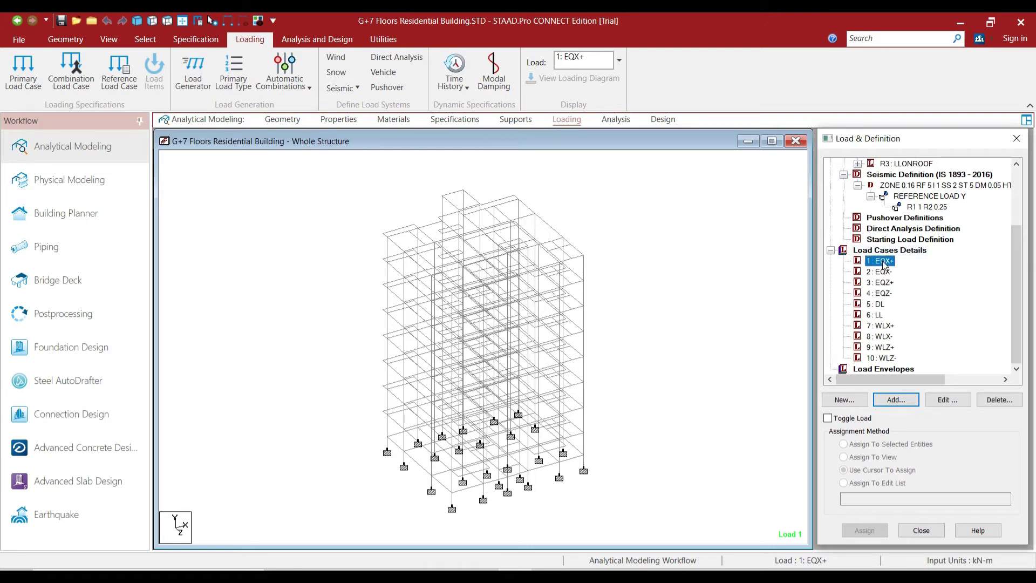
click(895, 402)
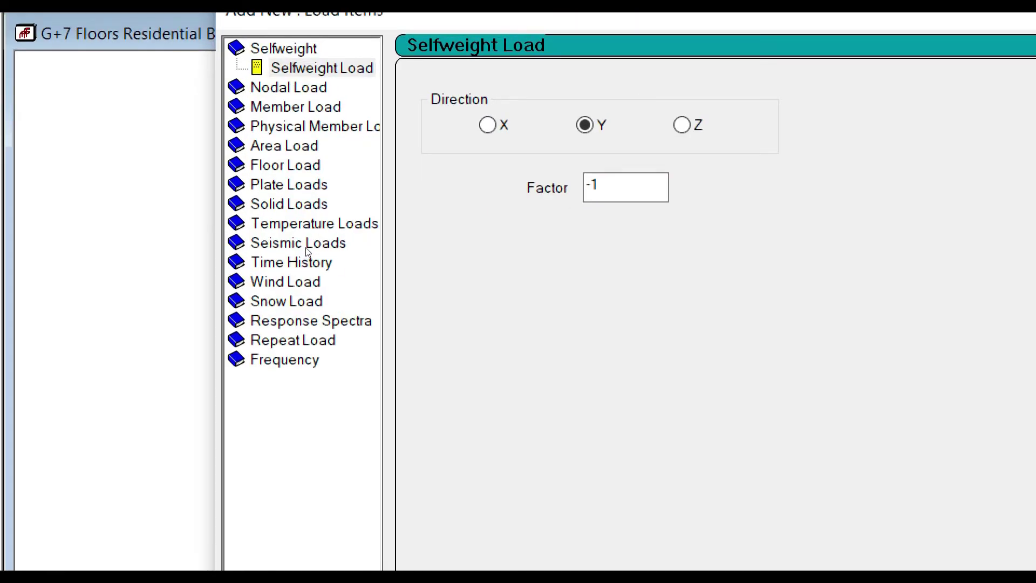
Add a Factor & Direction seismic load in X with factor 1 (1893 LOAD X 1).
click(305, 247)
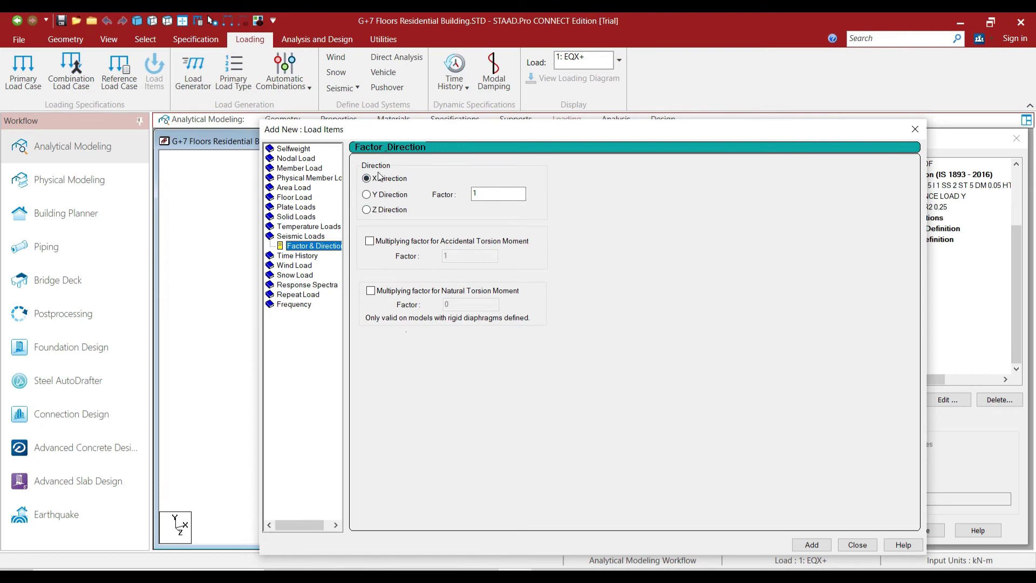
double_click(495, 196)
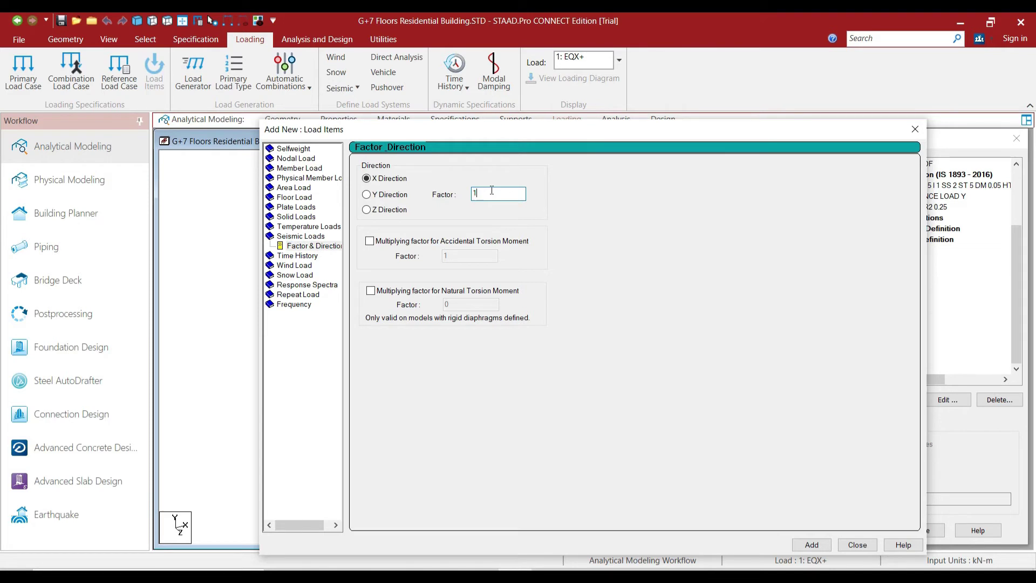
click(801, 546)
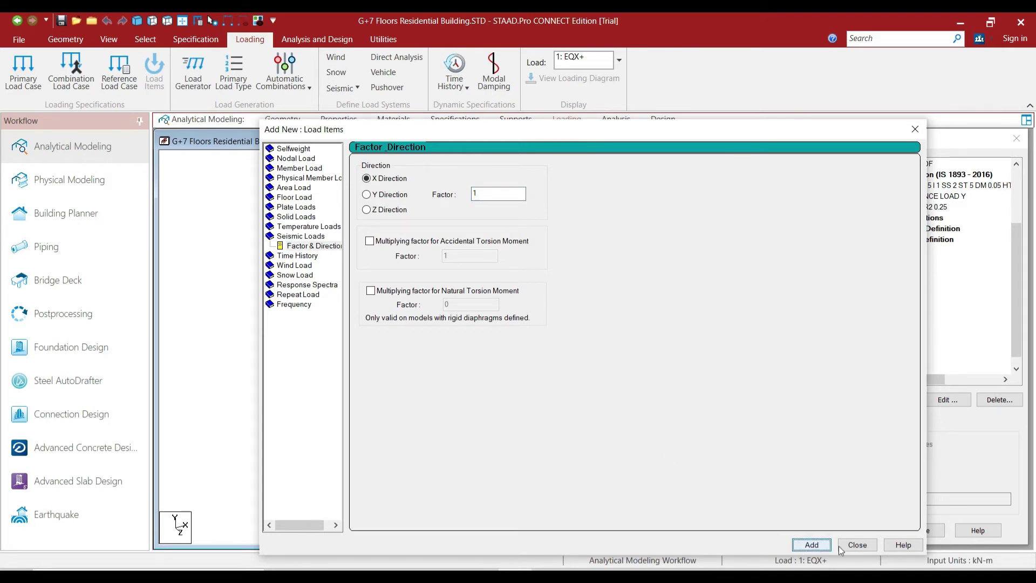
click(857, 546)
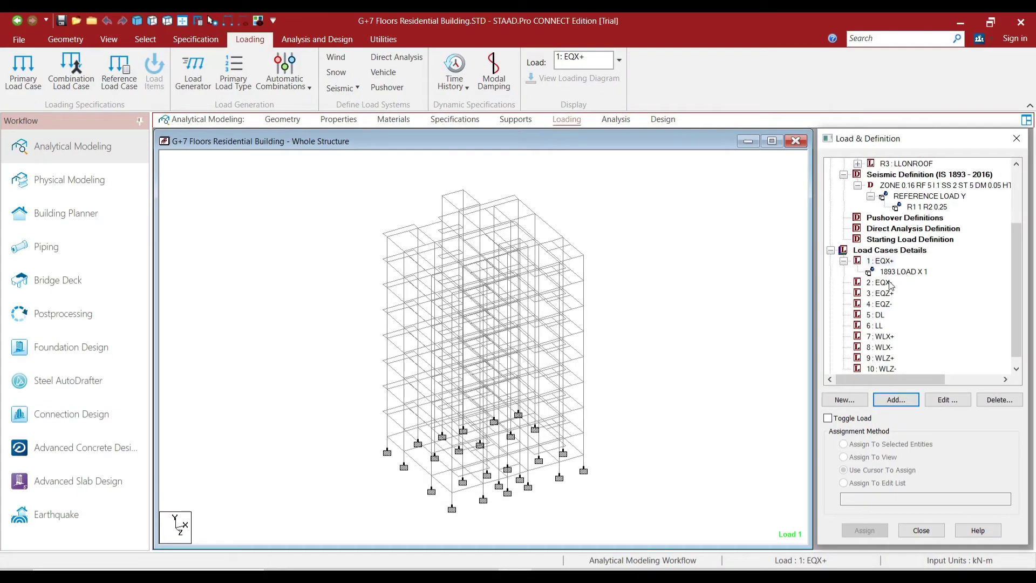
Add a seismic Factor & Direction load, X direction, factor -1, to case 2 EQX-.
click(885, 282)
click(896, 401)
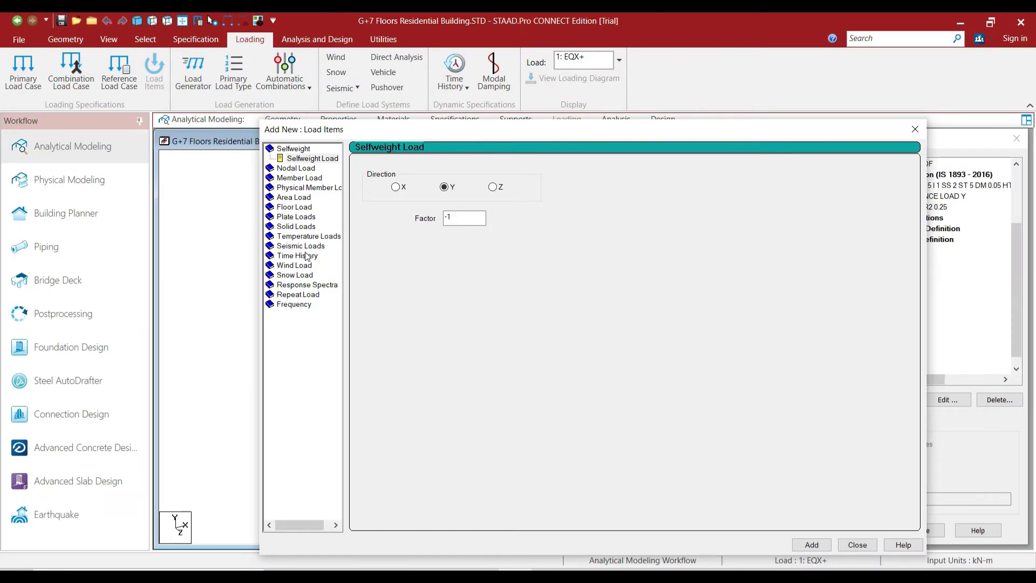
click(302, 247)
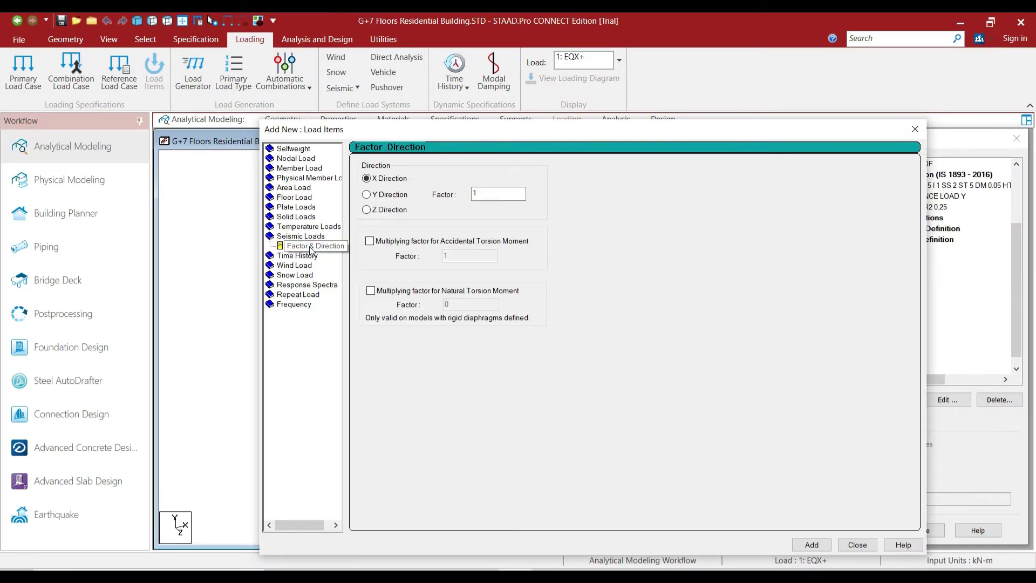
double_click(483, 197)
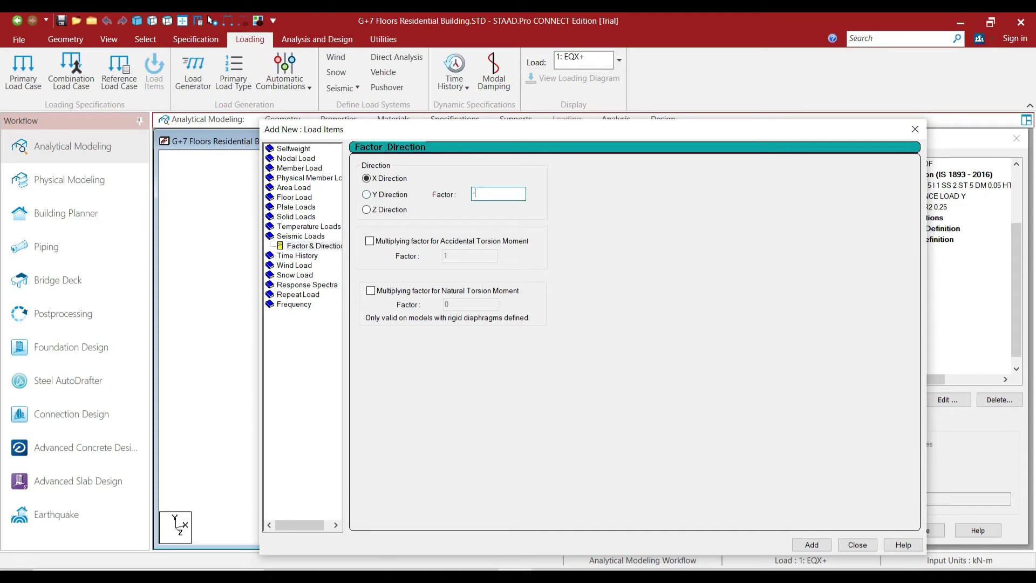
text(-1)
click(809, 545)
click(857, 545)
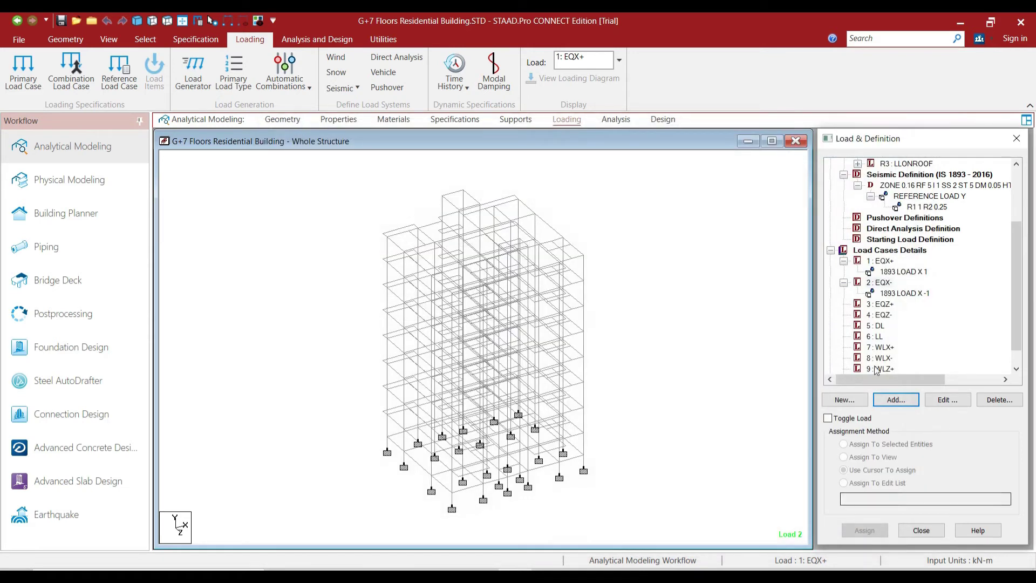
Add a seismic Z-direction load with factor 1 to case 3 EQZ+.
click(886, 305)
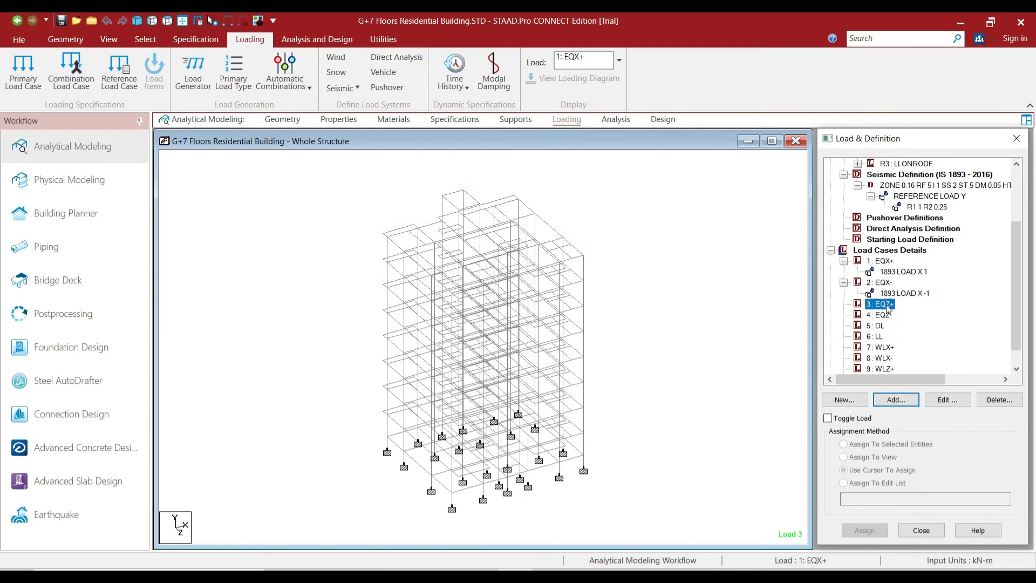
click(906, 399)
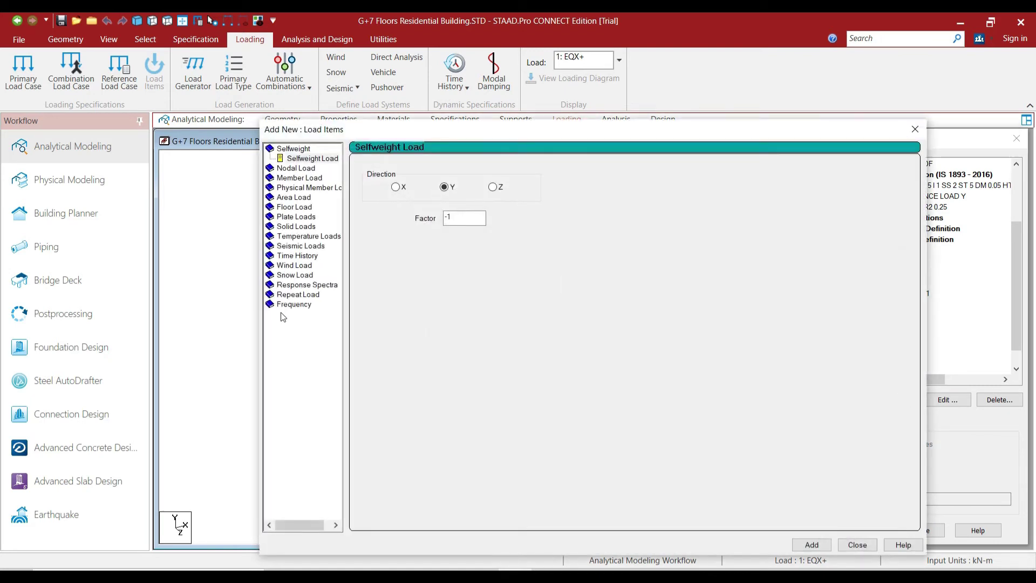
click(300, 246)
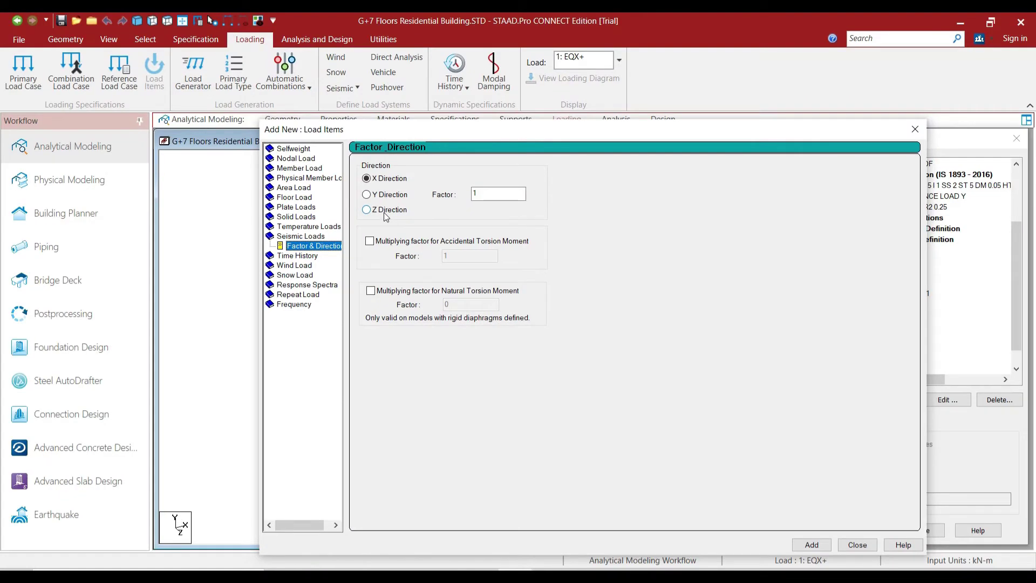
click(386, 214)
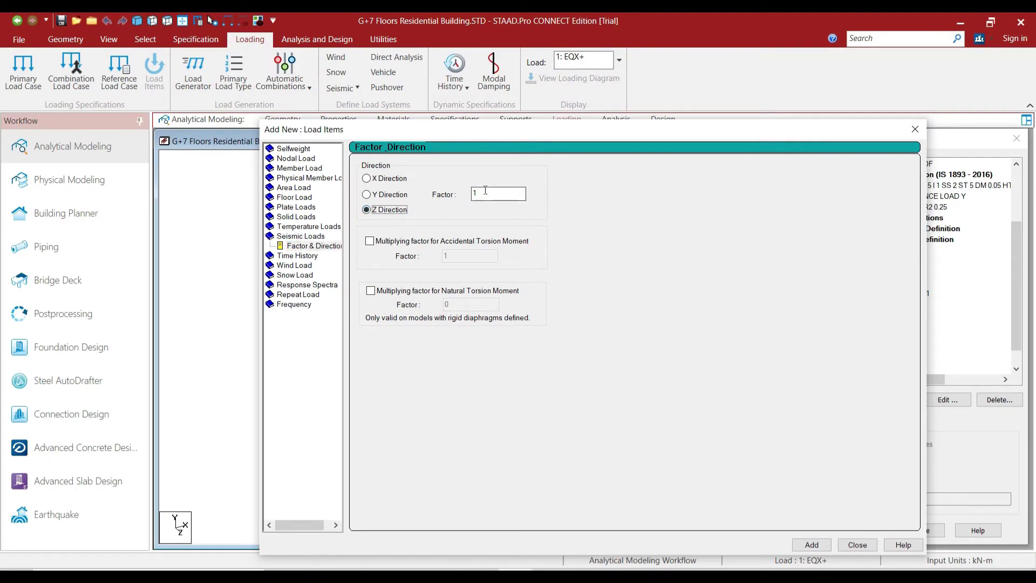
click(812, 545)
click(857, 545)
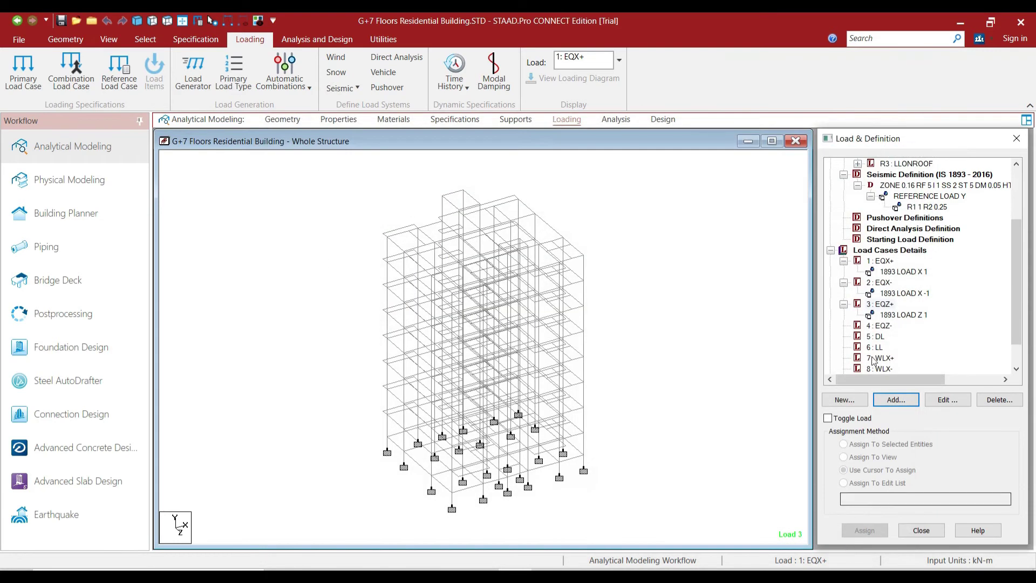
Add a seismic Z-direction load with factor -1 to case 4 EQZ-.
click(884, 327)
click(894, 400)
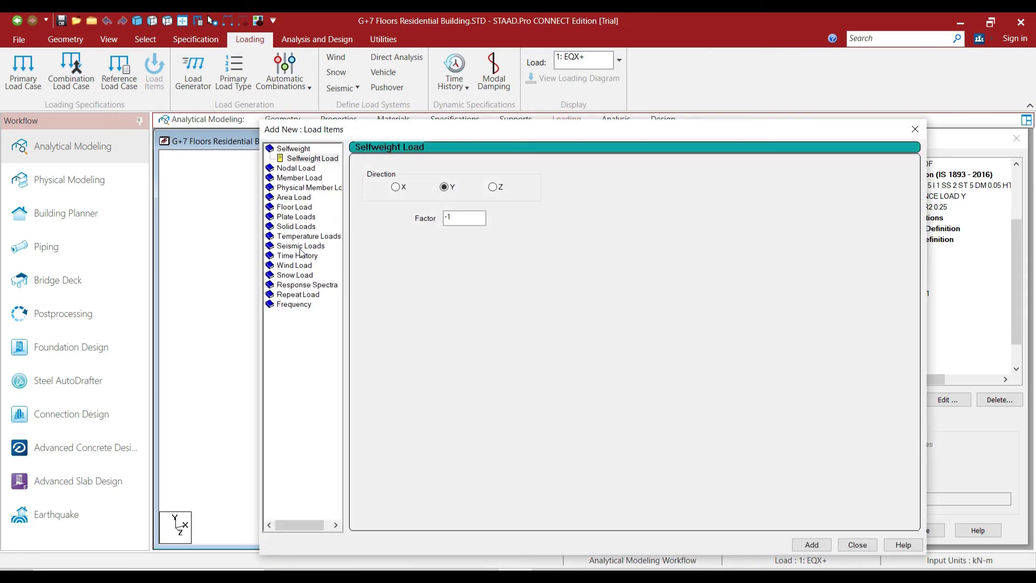
click(300, 247)
click(387, 212)
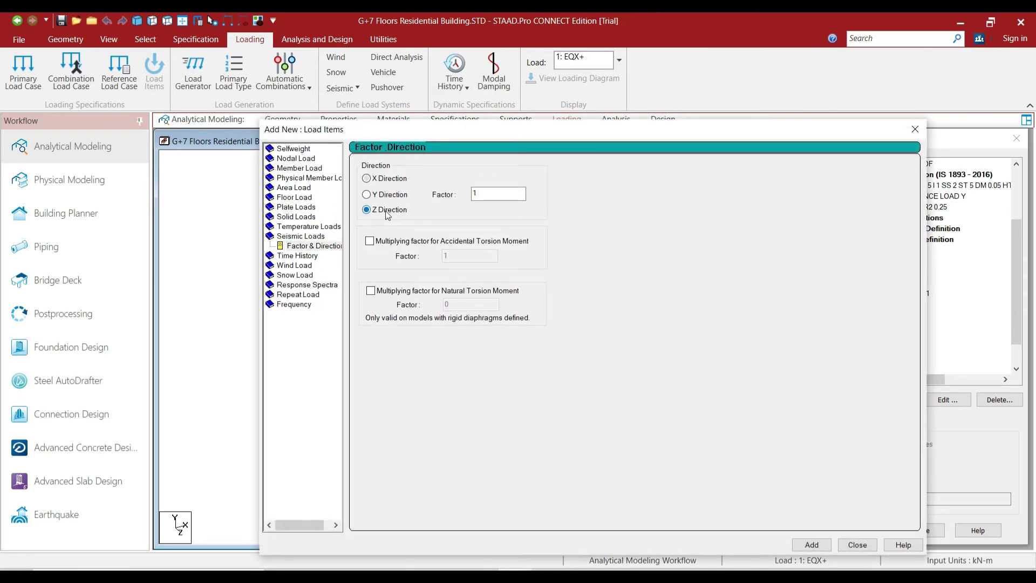
double_click(476, 192)
click(857, 545)
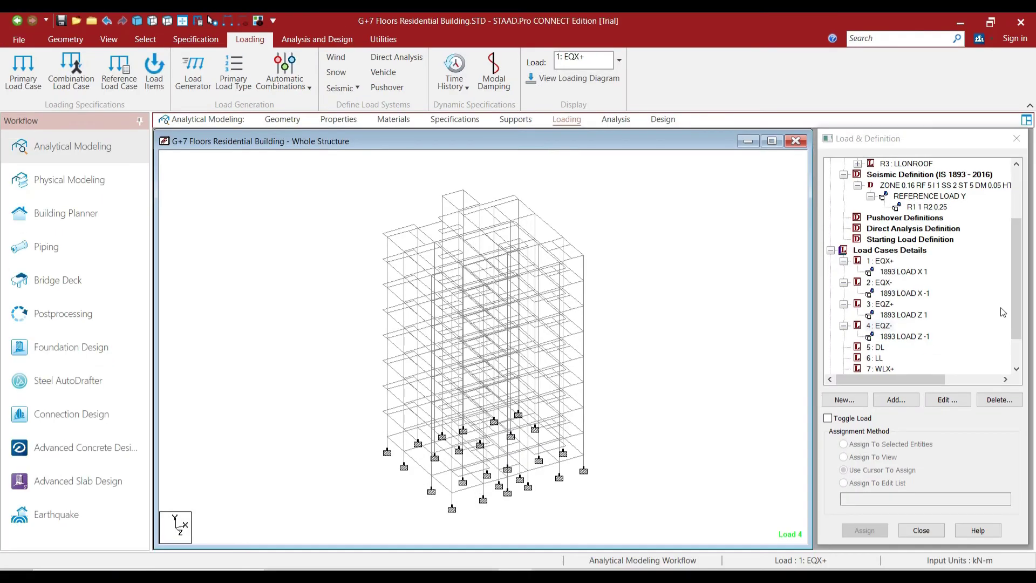
drag(1017, 302, 1016, 336)
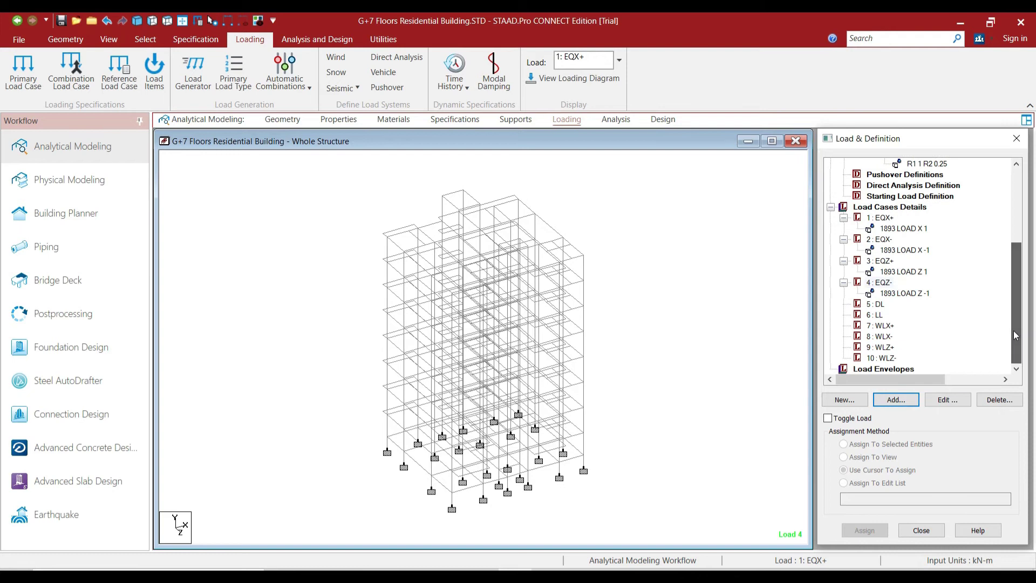
click(879, 306)
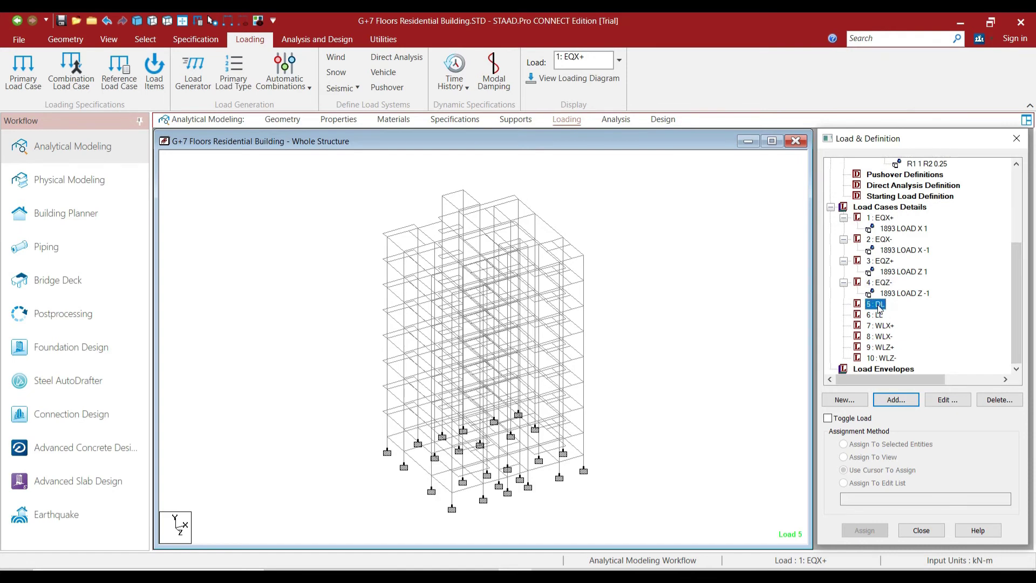
Add Reference Load R1: DL with factor 1 to load case 5 DL.
click(895, 400)
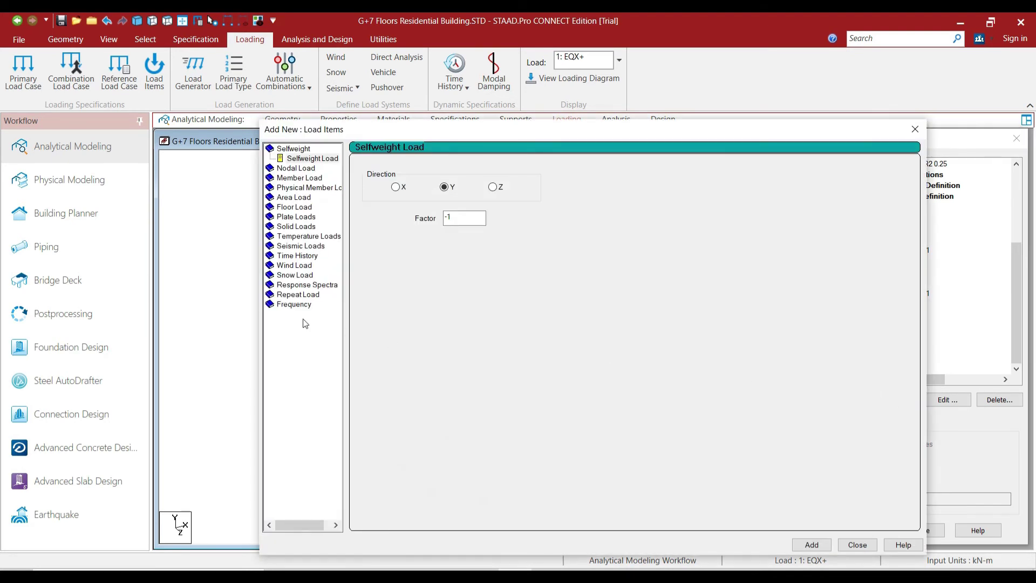
click(300, 295)
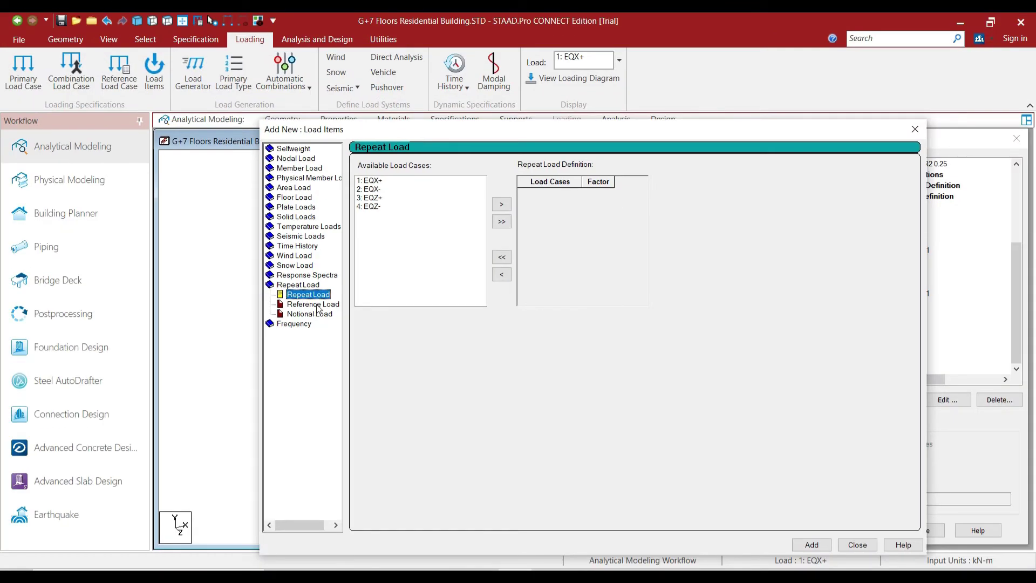
click(317, 305)
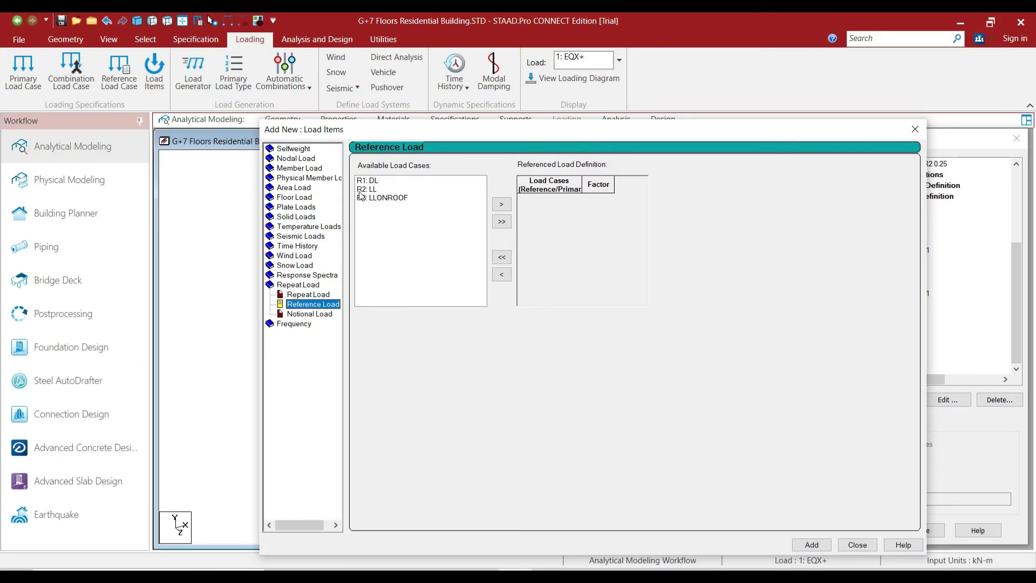
click(415, 184)
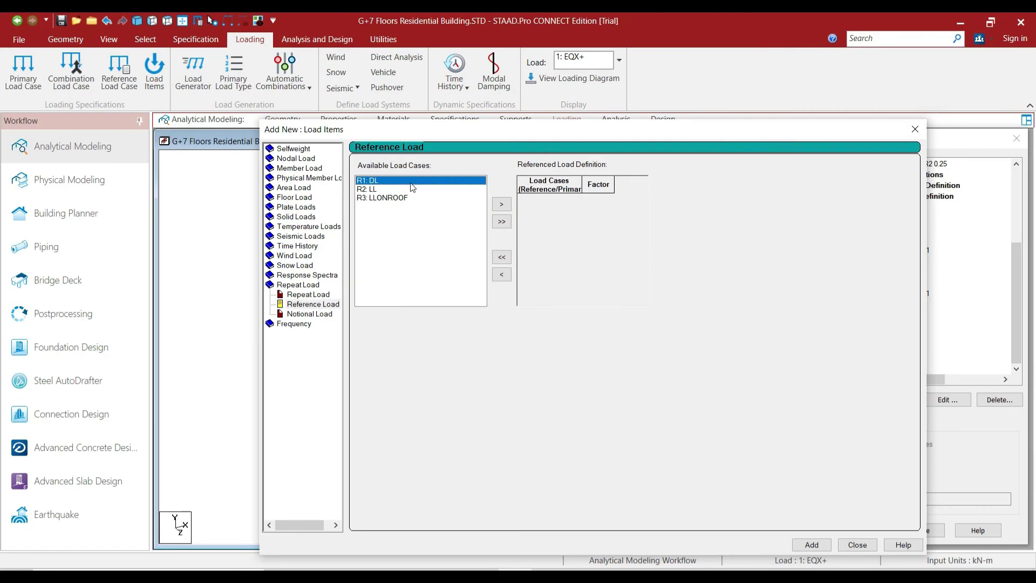
double_click(413, 184)
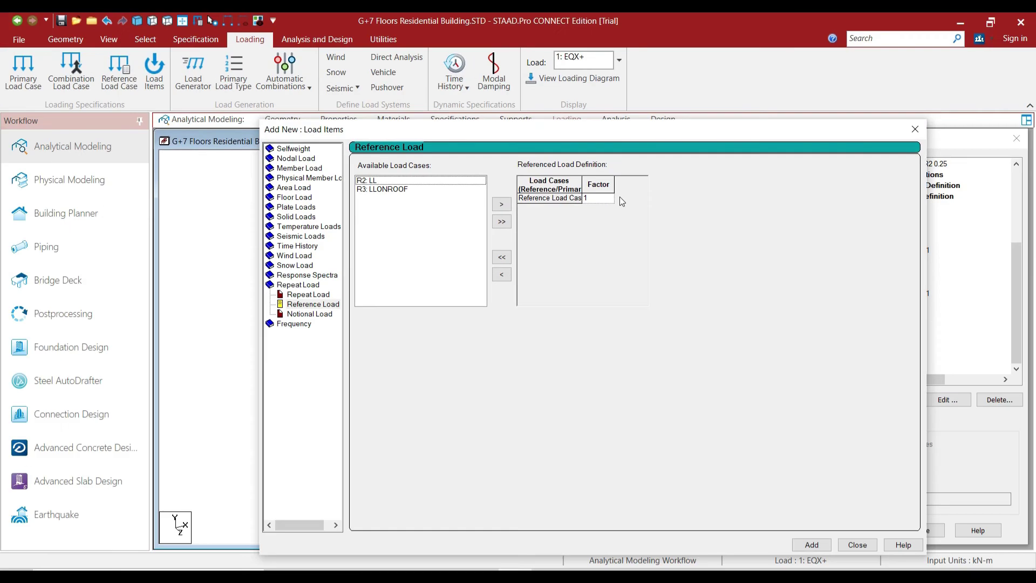
click(816, 545)
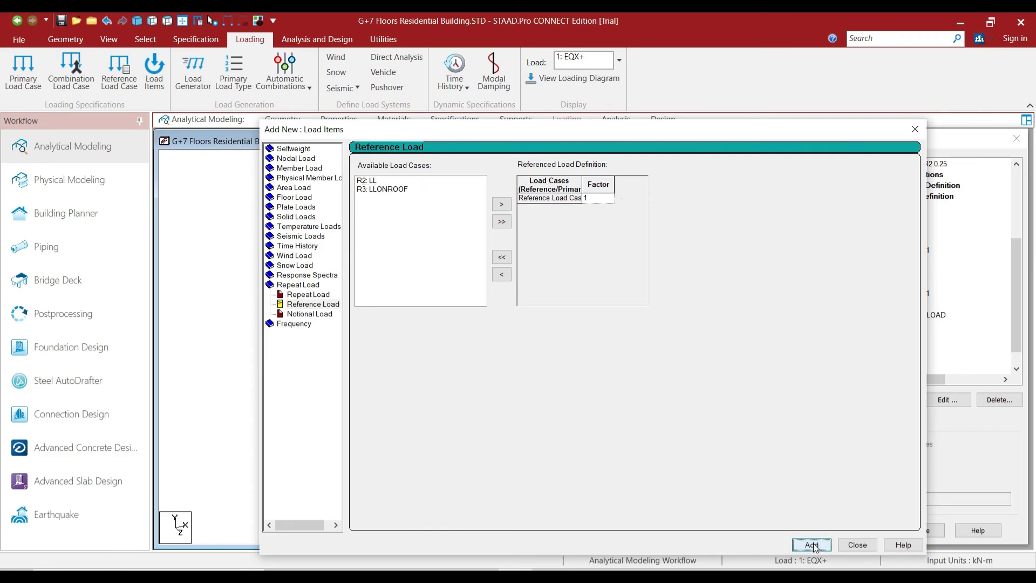
click(857, 545)
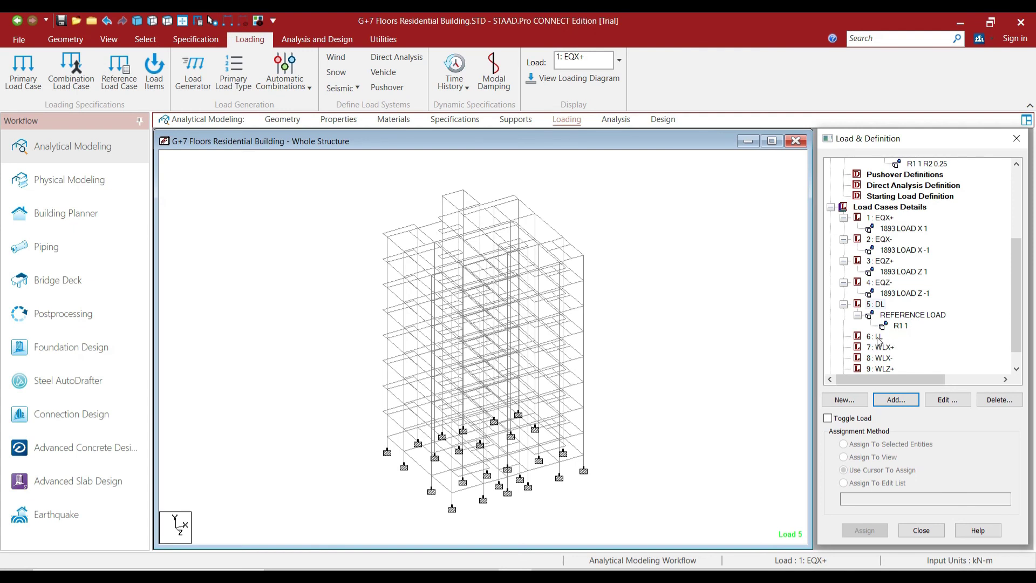
click(878, 336)
Add Reference Loads R2: LL and R3: LLONROOF, factor 1 each, to case 6 LL.
click(896, 400)
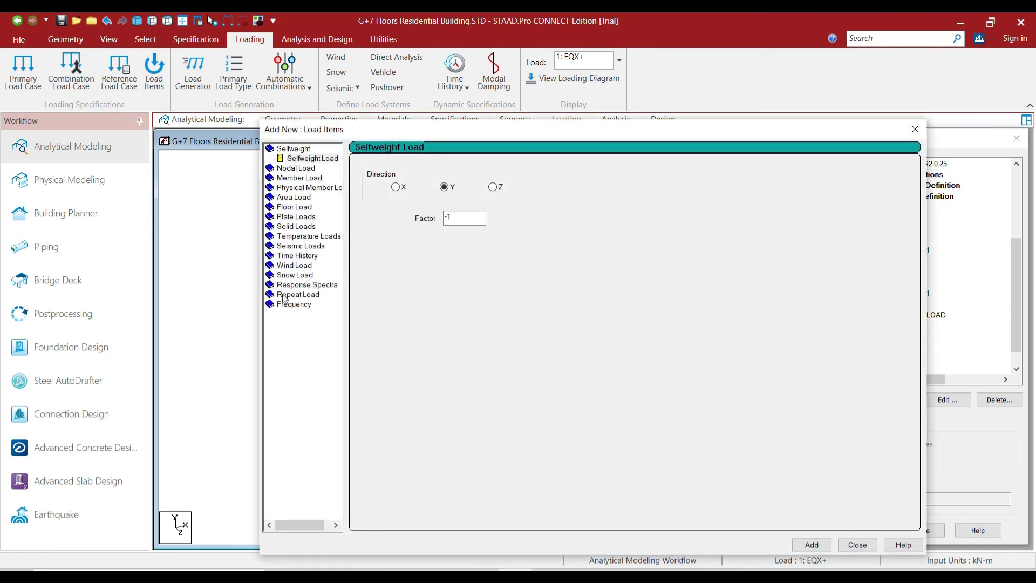
click(297, 295)
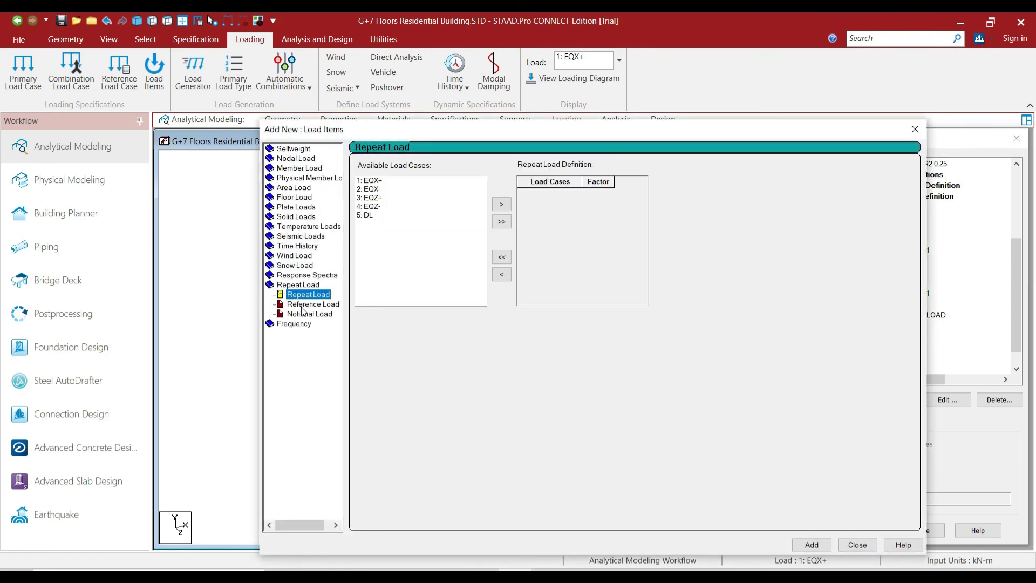
click(304, 305)
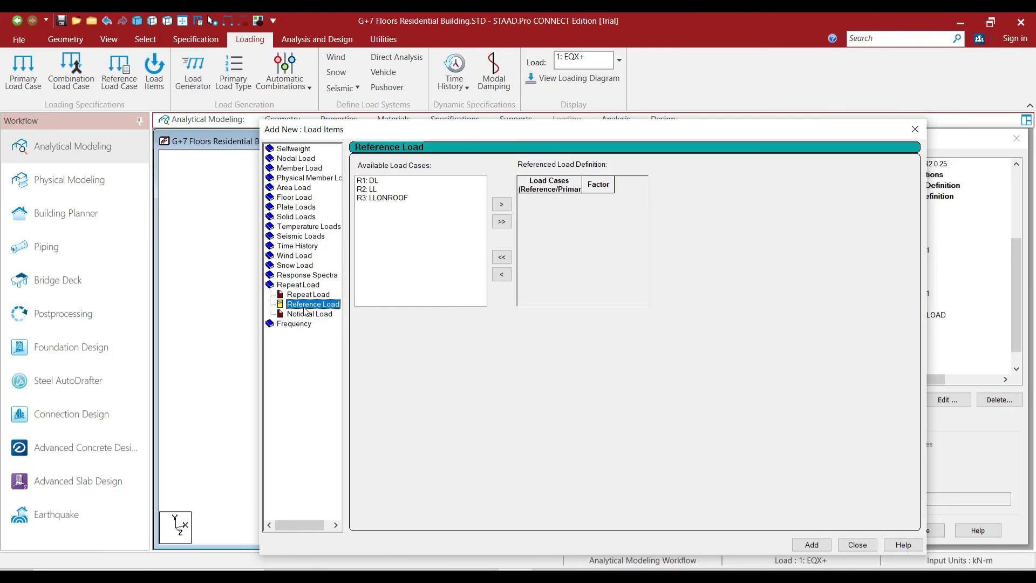
double_click(371, 190)
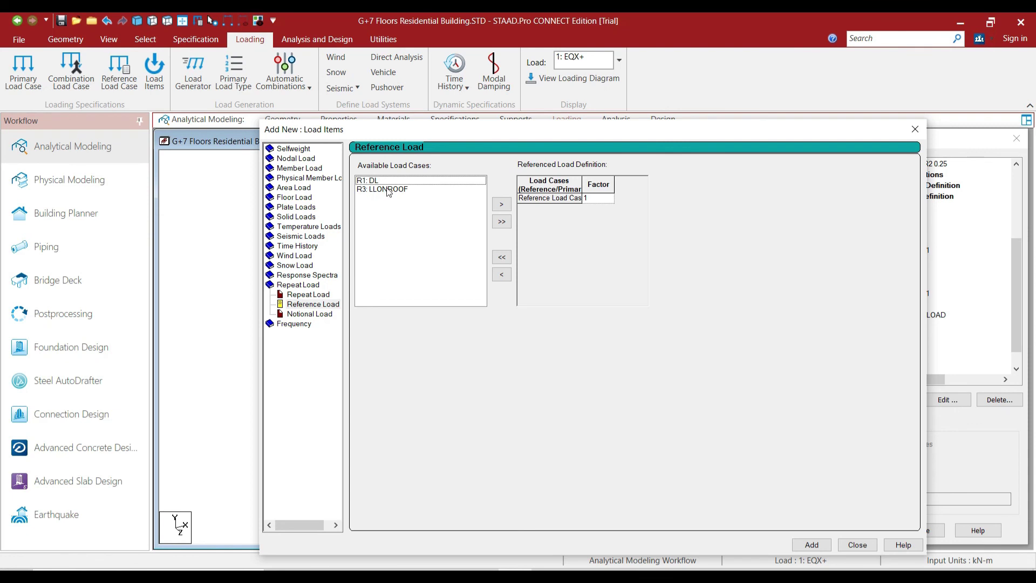
double_click(393, 190)
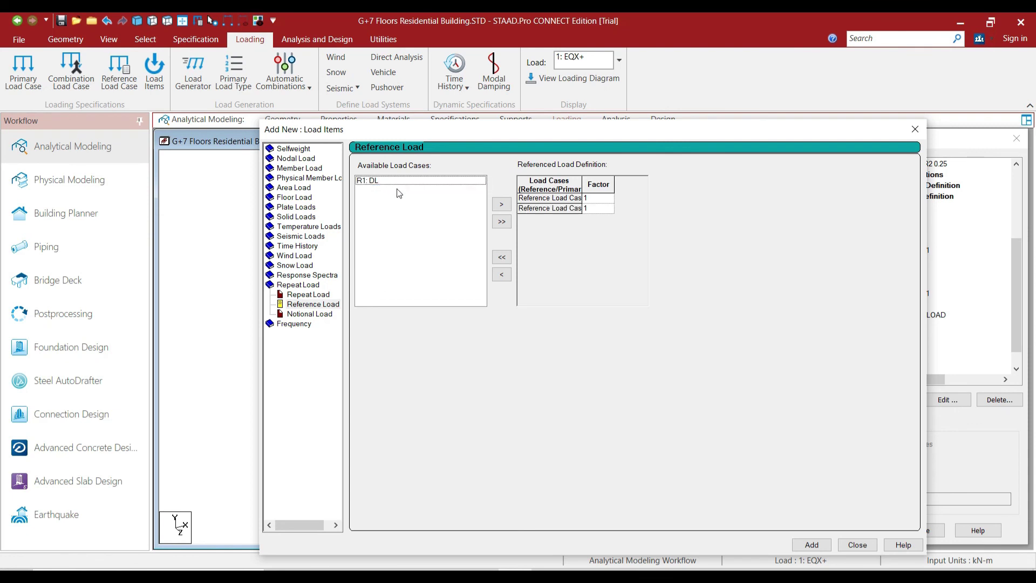
click(803, 547)
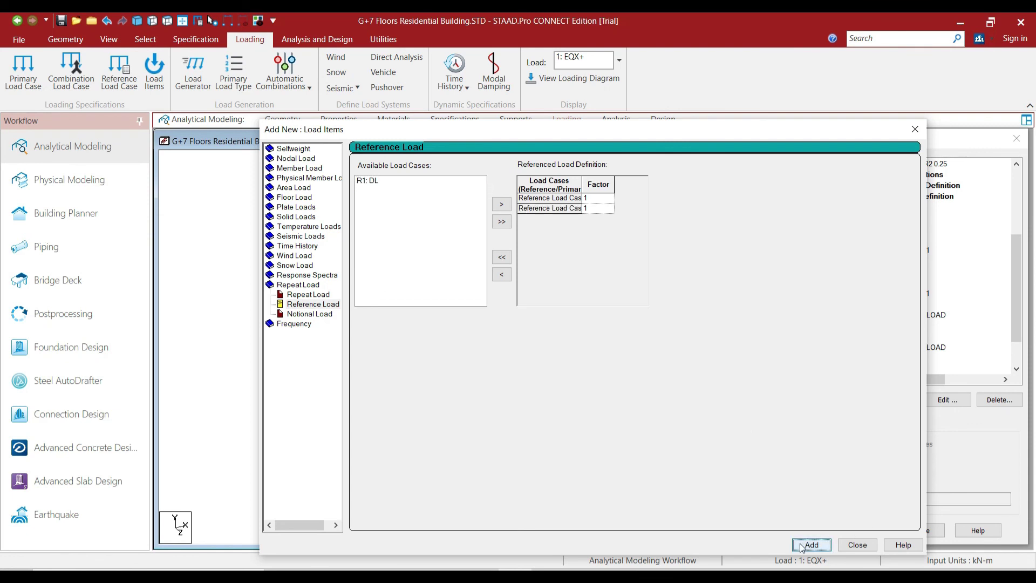
click(857, 545)
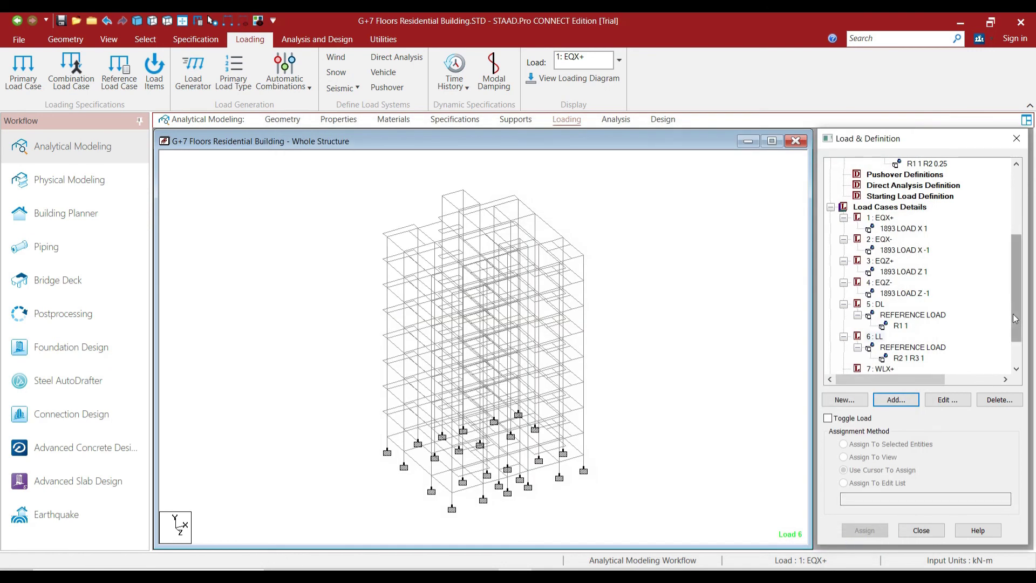
drag(1012, 313, 1017, 359)
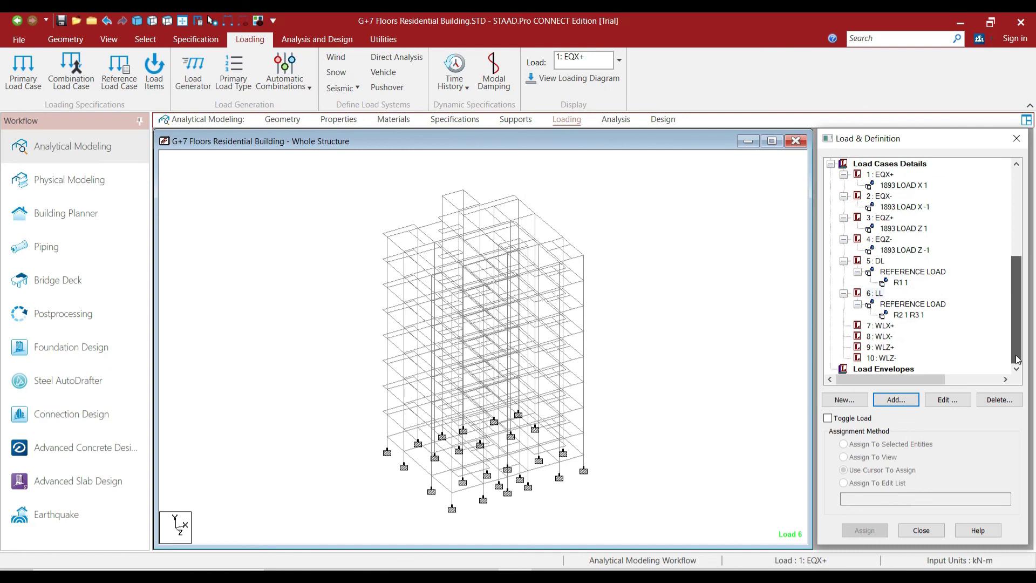